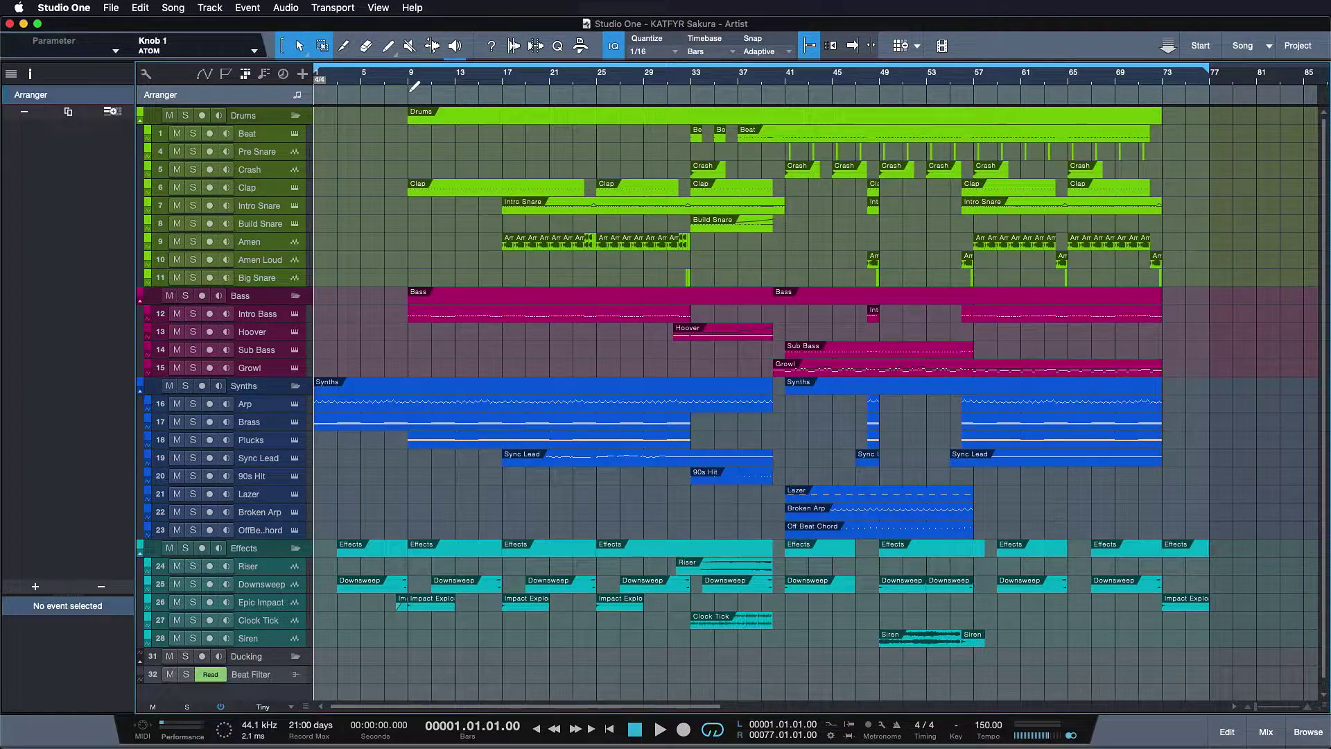
- Draw arranger sections at bars 9–17 and 25–33, and move the second one to the End slot near bar 77
mouse_move(411, 90)
left_mouse_down()
mouse_move(521, 89)
mouse_move(508, 92)
left_mouse_up()
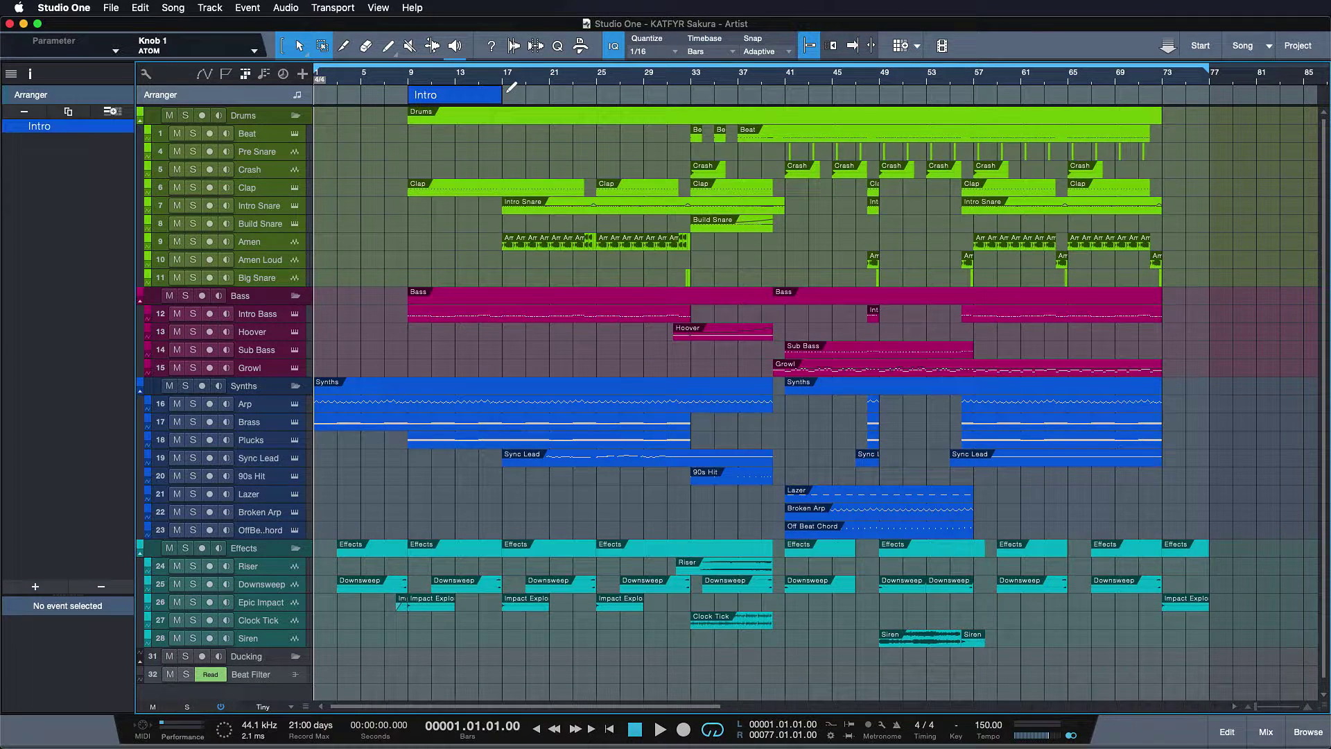
left_click_drag(598, 88, 697, 81)
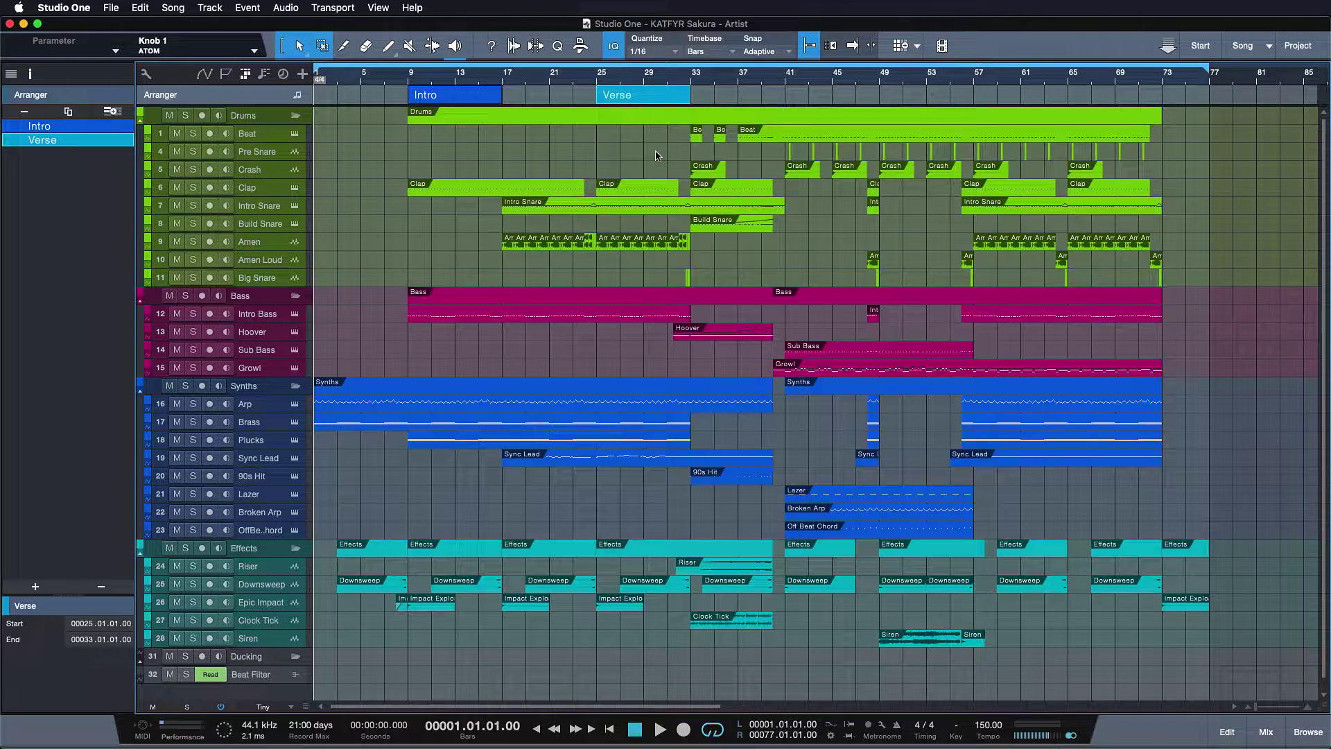
left_click_drag(655, 96, 1265, 100)
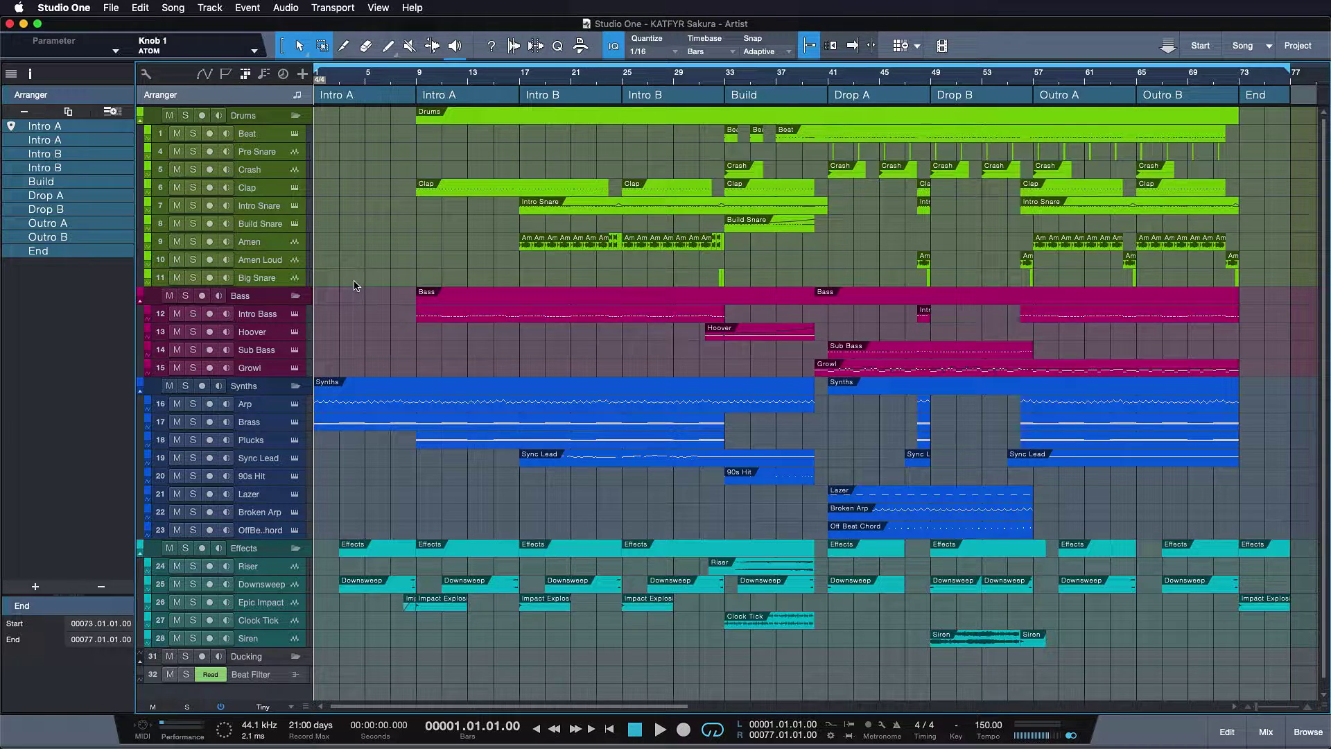
left_click(1271, 98)
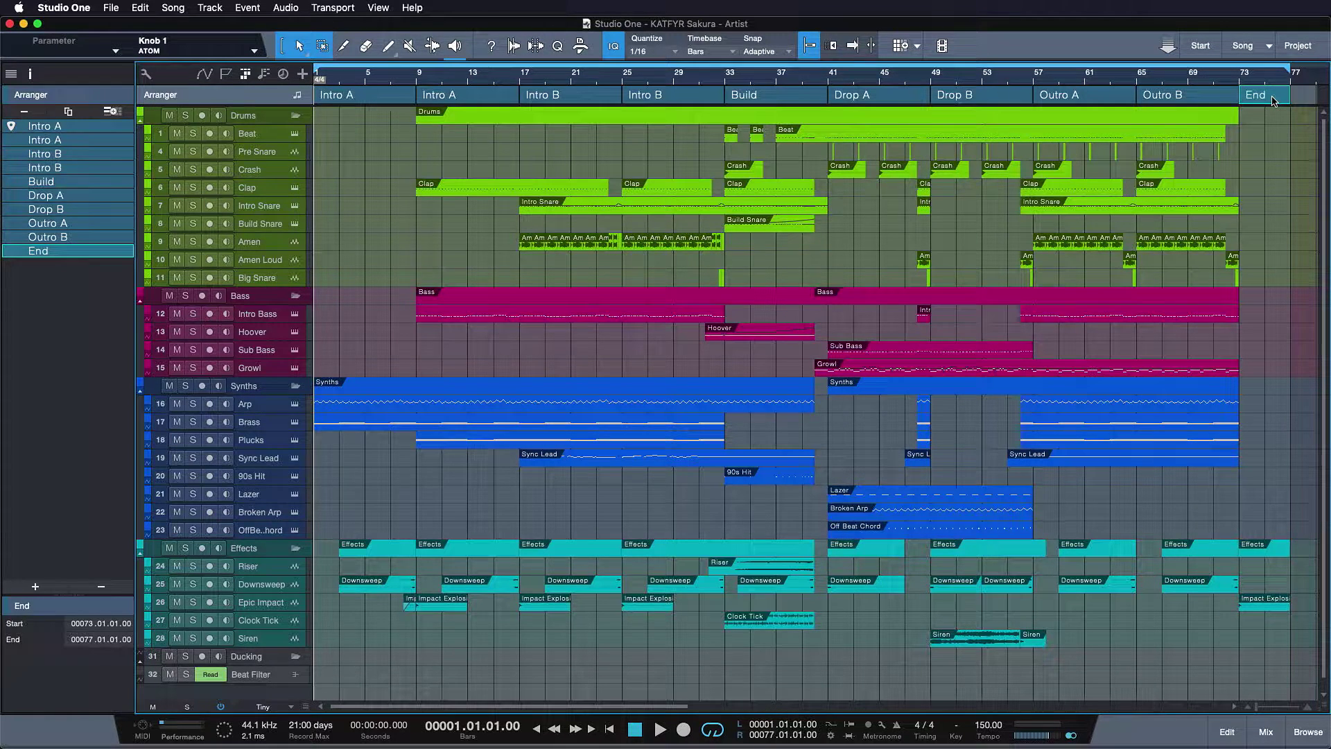
- Drop the End section onto Build in Replace mode so that Drop A and later sections shift earlier
left_click_drag(1273, 101, 783, 104)
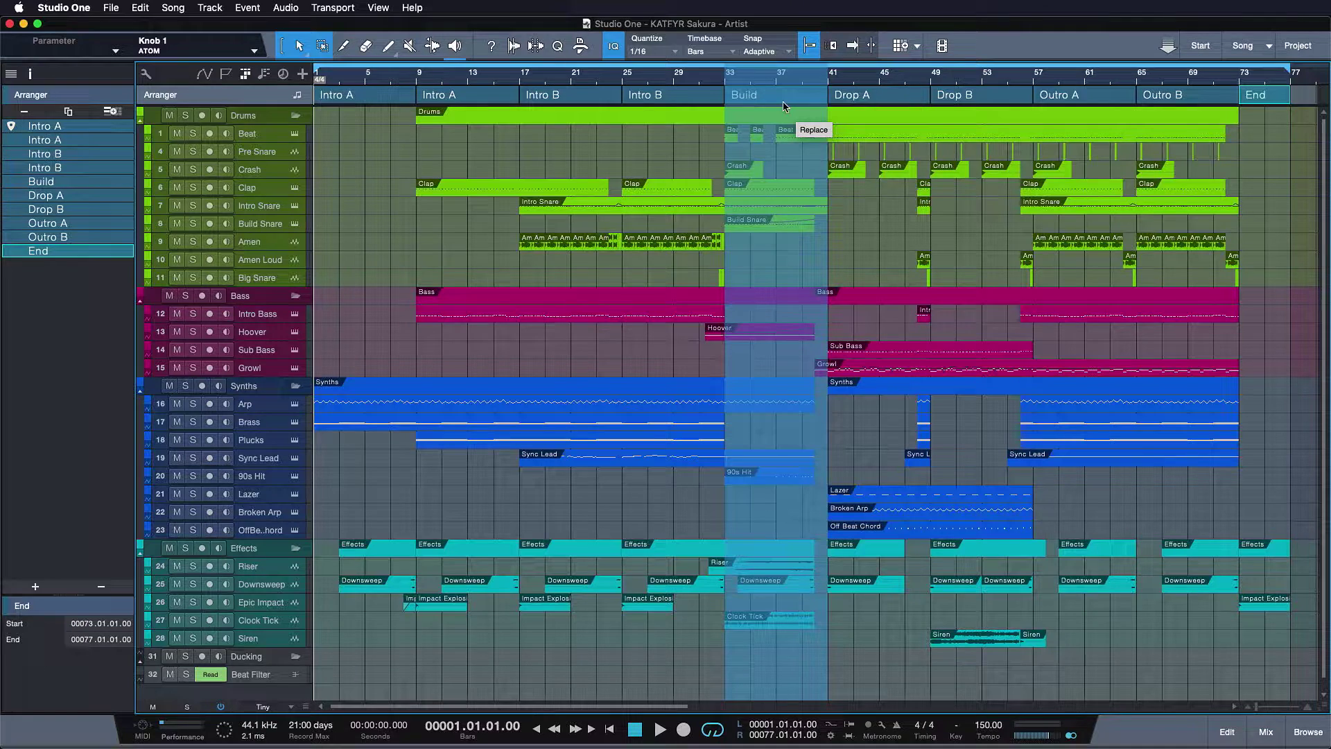
left_click_drag(783, 101, 783, 102)
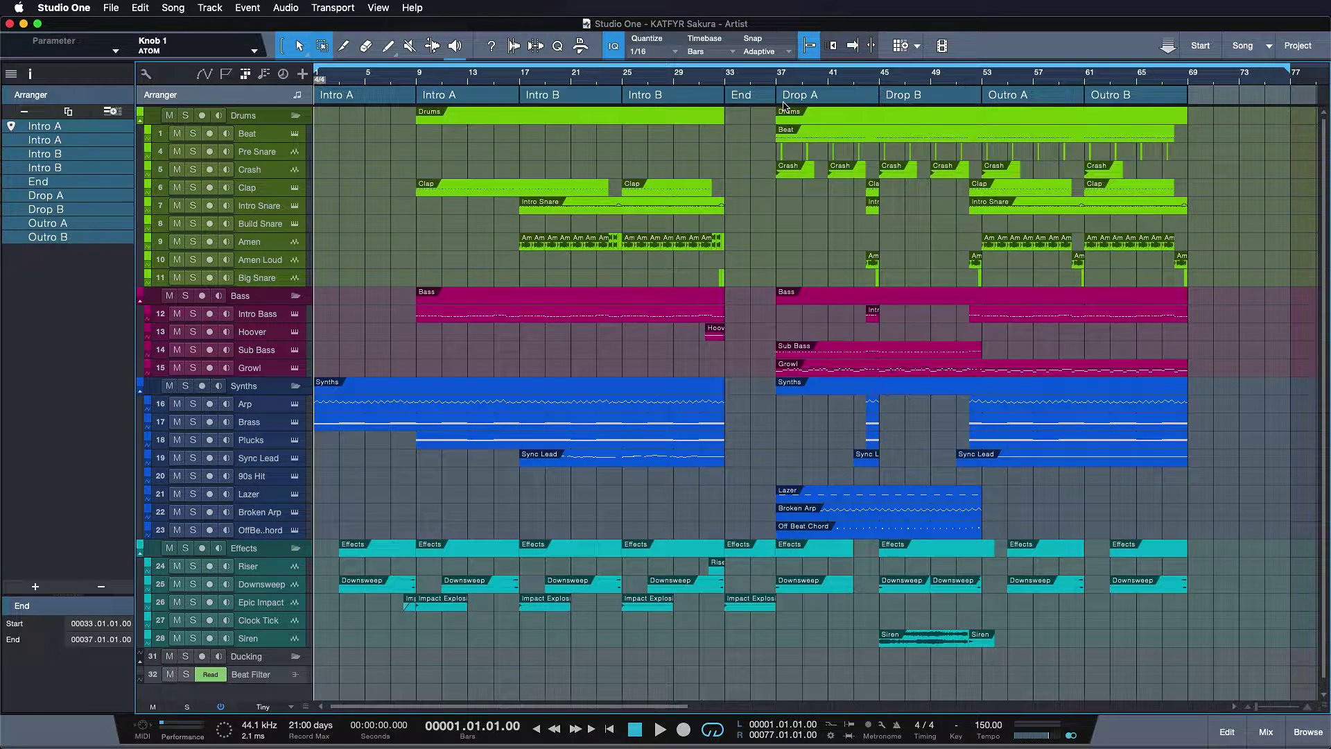
- Undo the replace, then split every track's events at bars 33 and 41 with the Split tool
key("super+z")
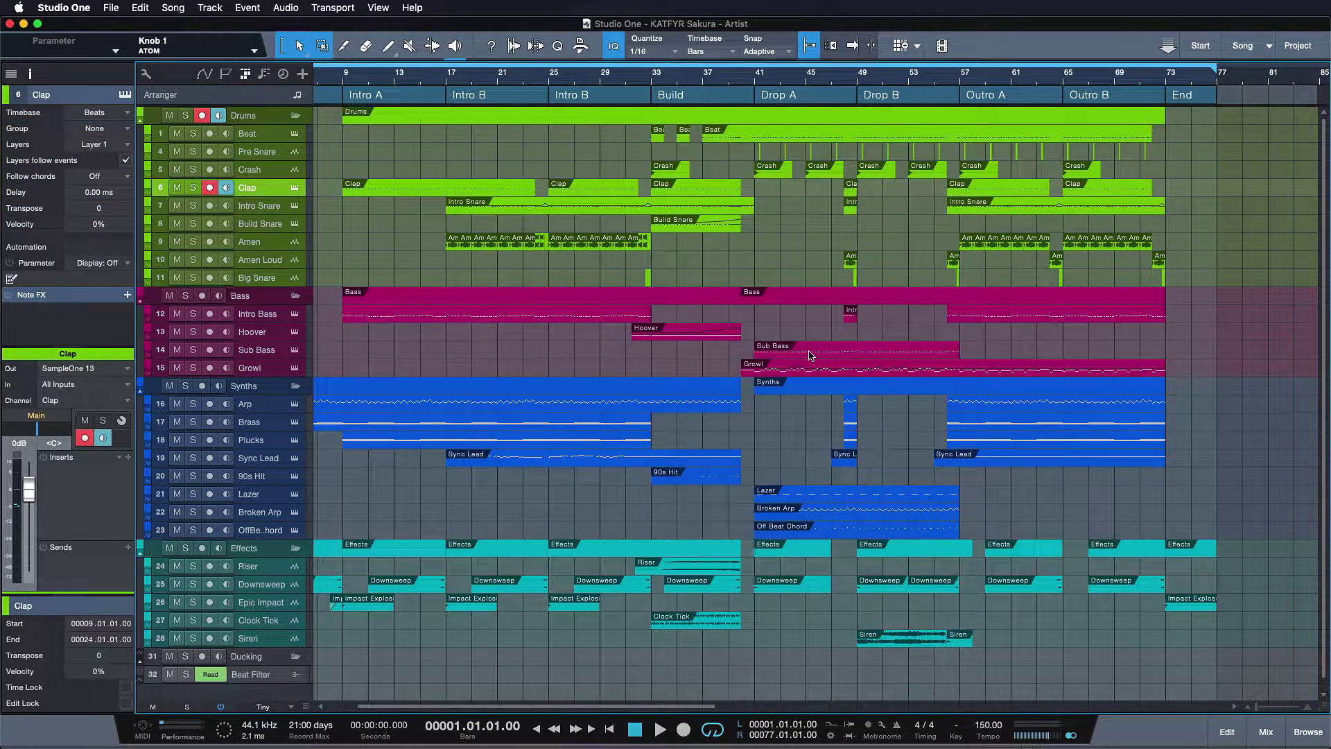
left_click(651, 84)
key("3")
left_click(655, 109)
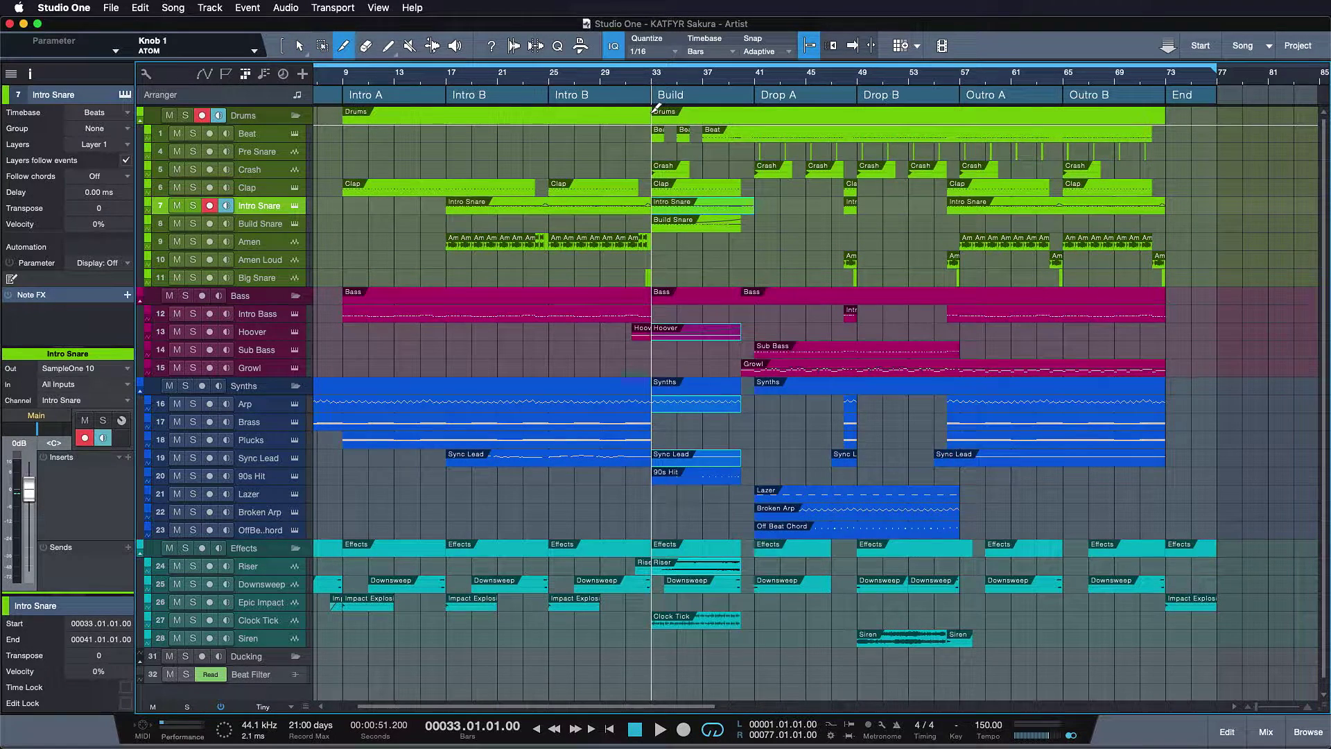
left_click(756, 78)
left_click(760, 108)
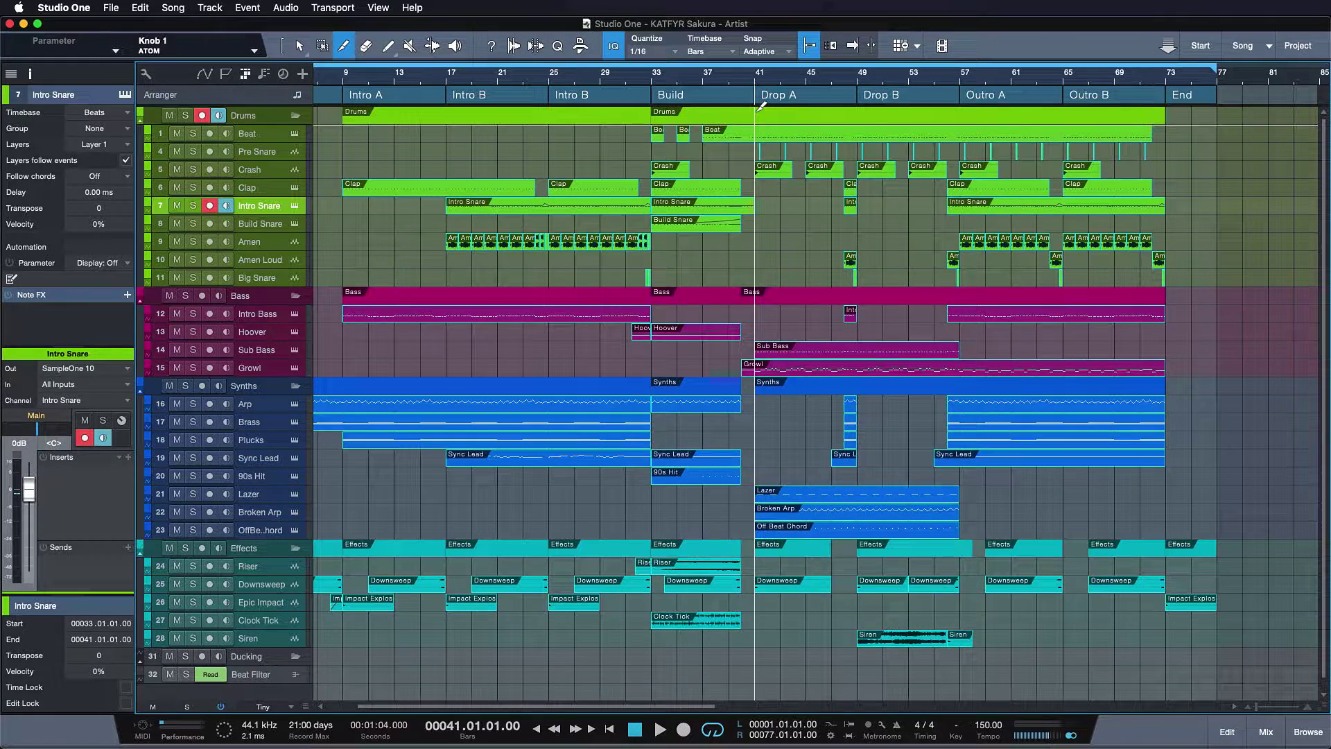
left_click(760, 108)
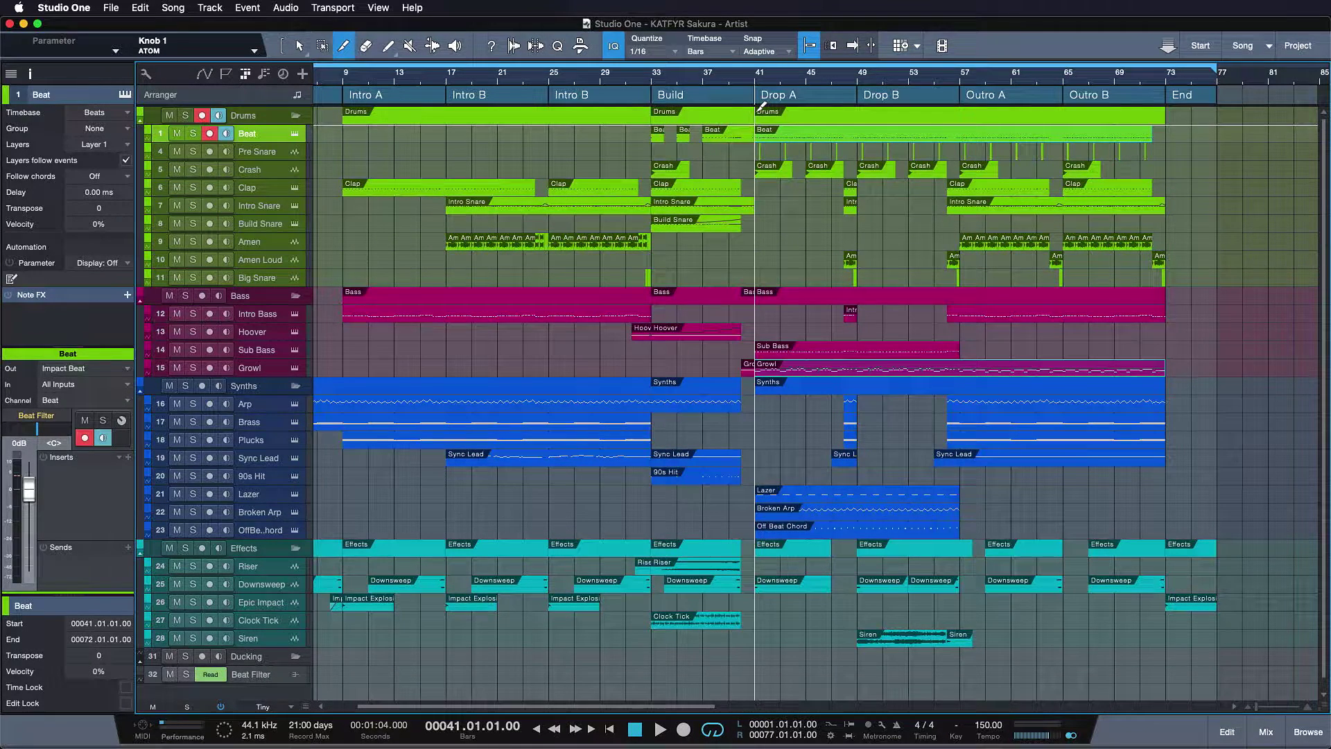
- Return to the Arrow tool, select all events, then select the Build section
key("1")
left_click(1185, 104)
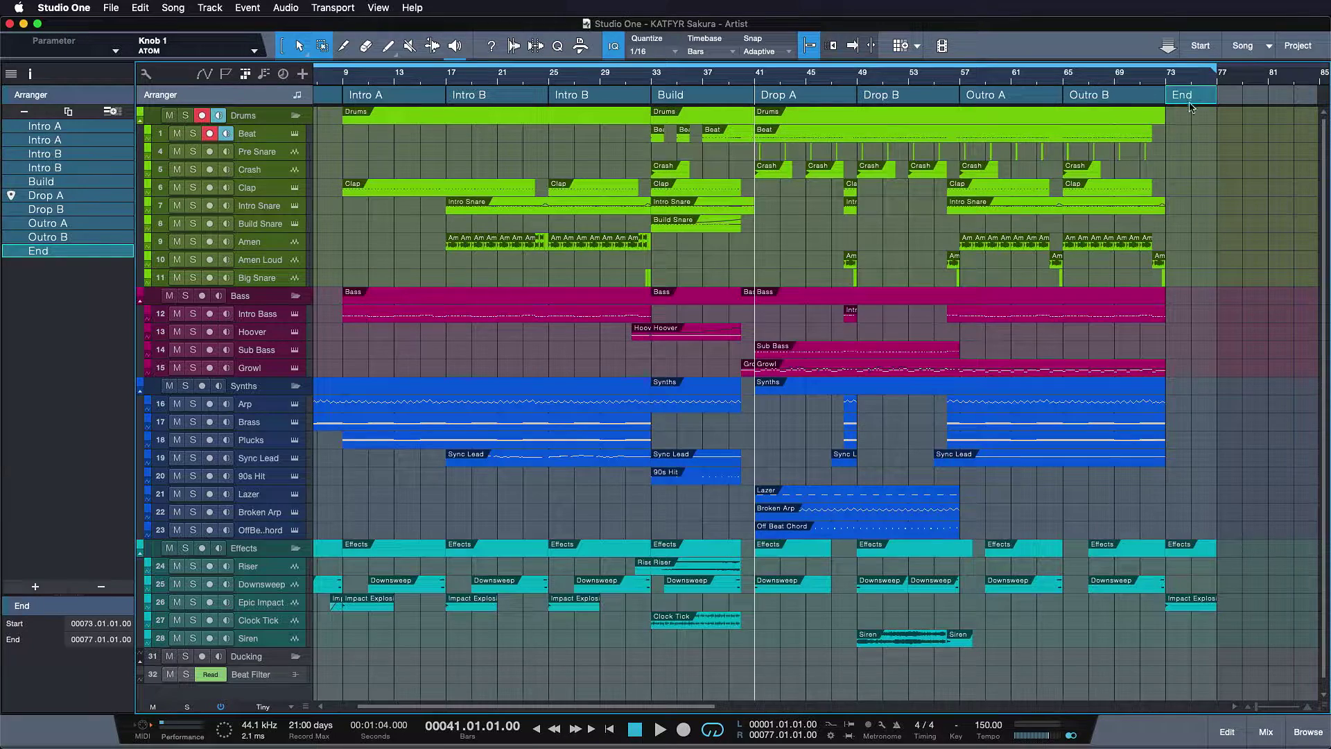
left_click(1219, 171)
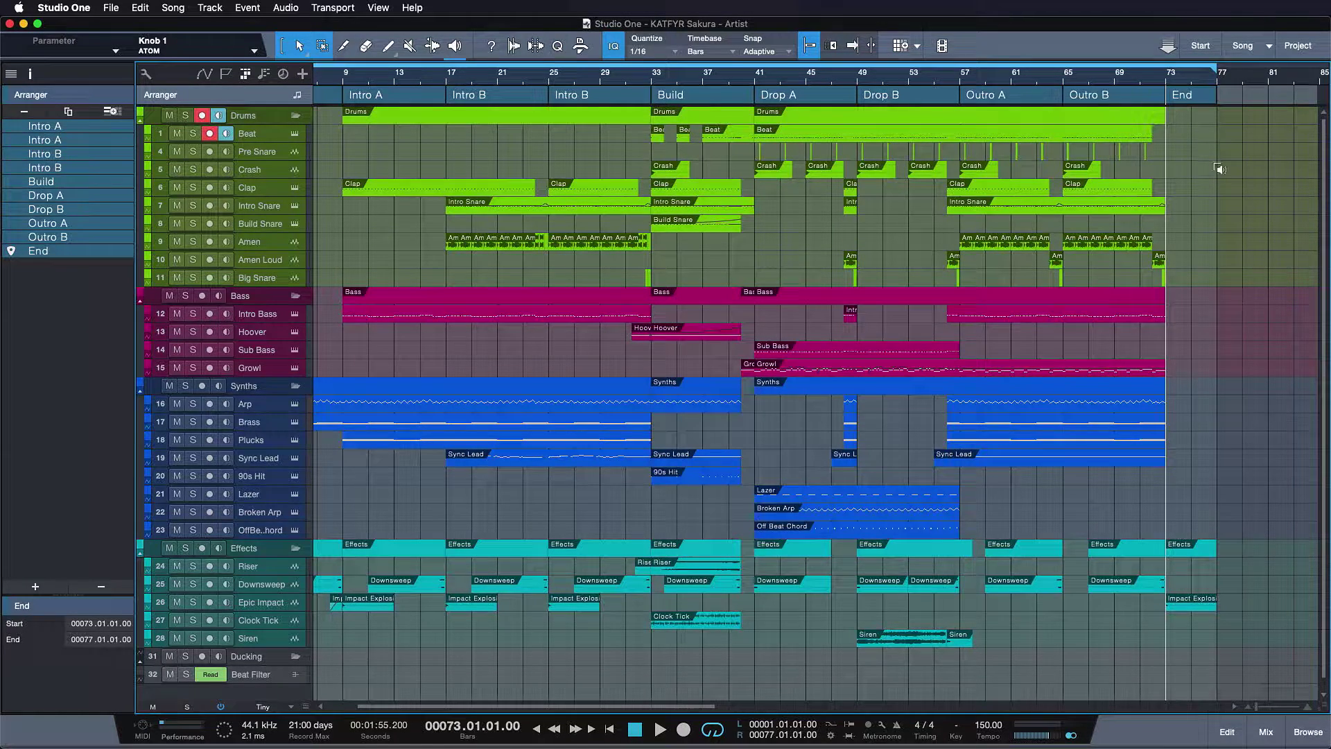
key("super+a")
left_click(719, 104)
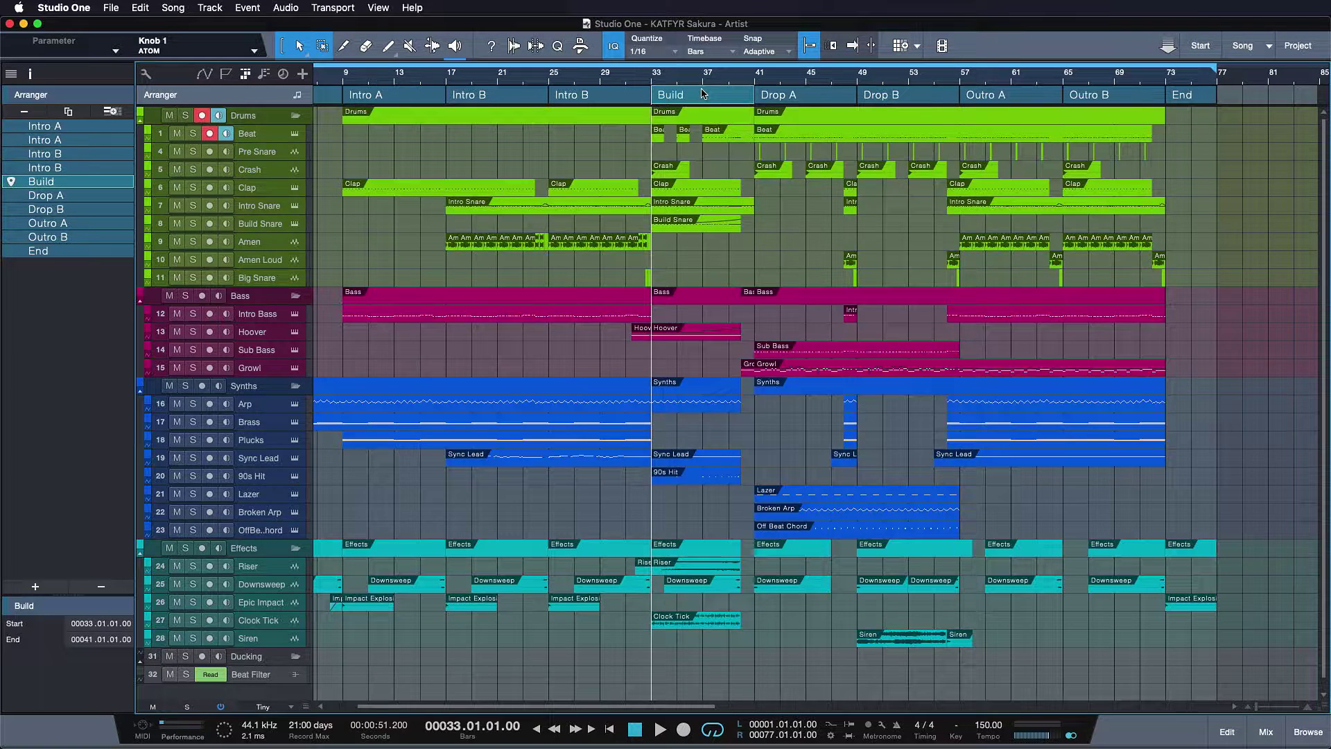
- Delete the events inside Build and move the bar-73 Impact Explosion event toward bar 43
right_click(696, 89)
left_click(725, 116)
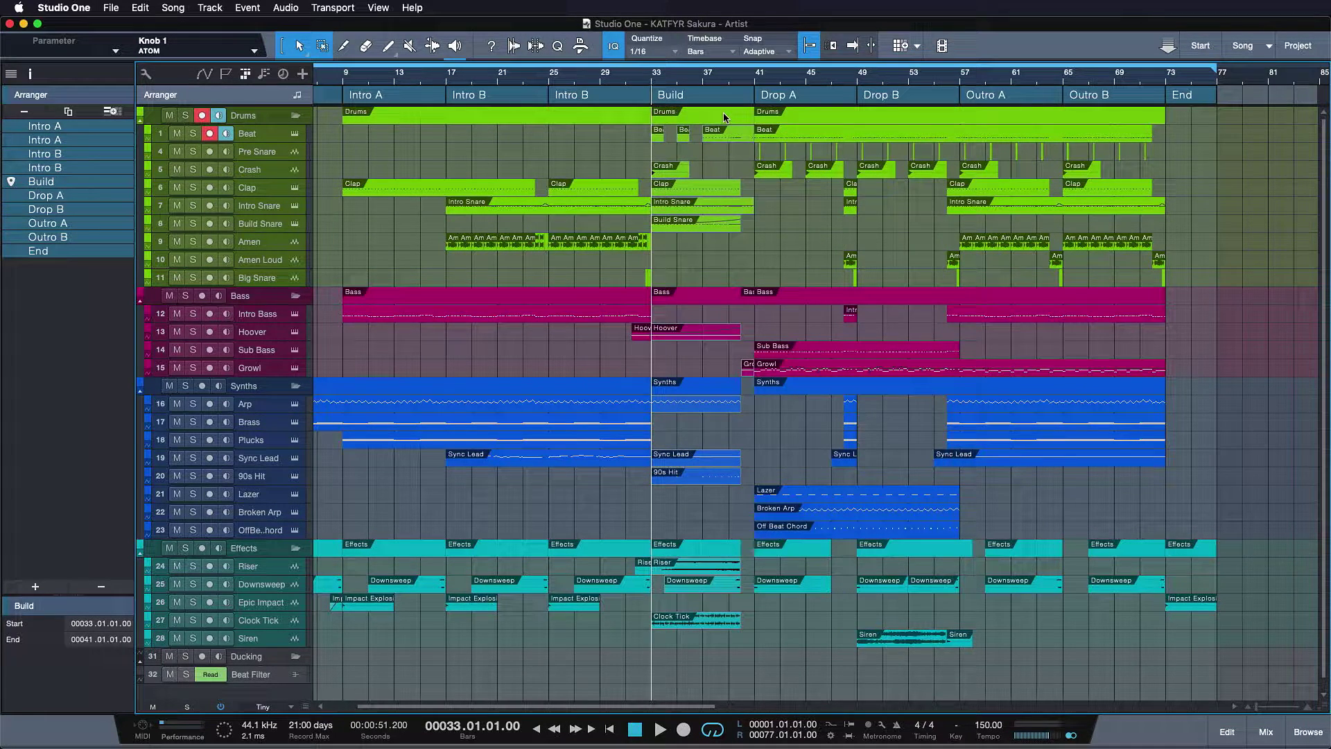
key("Delete")
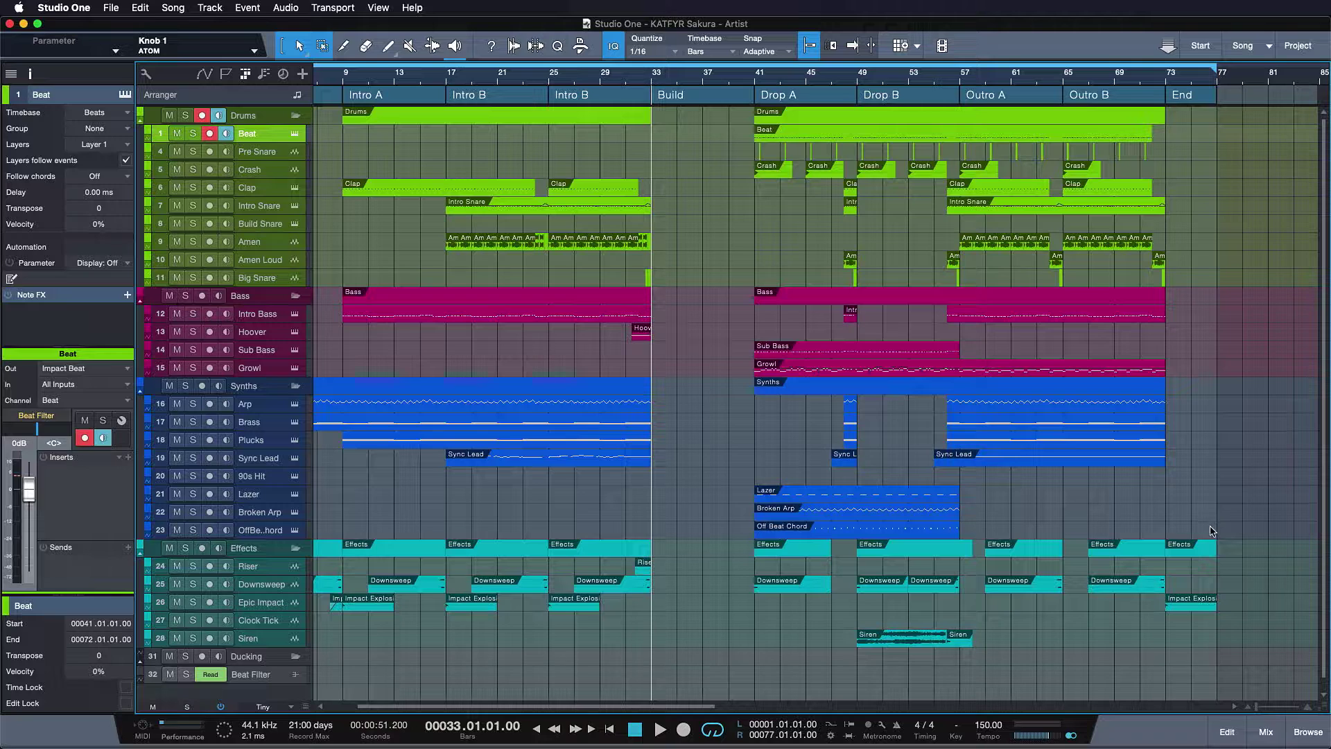
left_click(1196, 544)
left_click_drag(1195, 546, 681, 558)
- Shift the Drop and Outro events earlier, then undo those changes and a trial End-onto-Build replace
left_click_drag(743, 117, 1238, 690)
left_click_drag(797, 586, 735, 586)
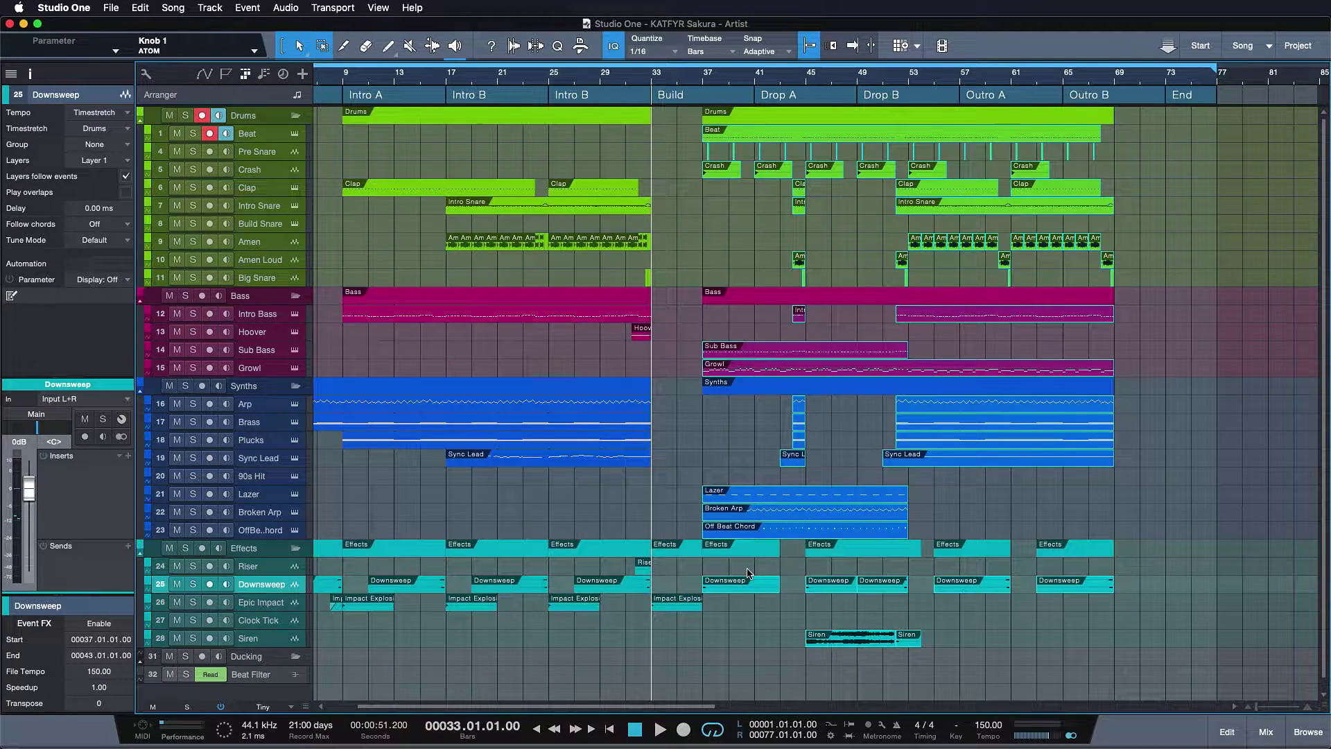
key("super+z")
key("super+z")
key("super+z")
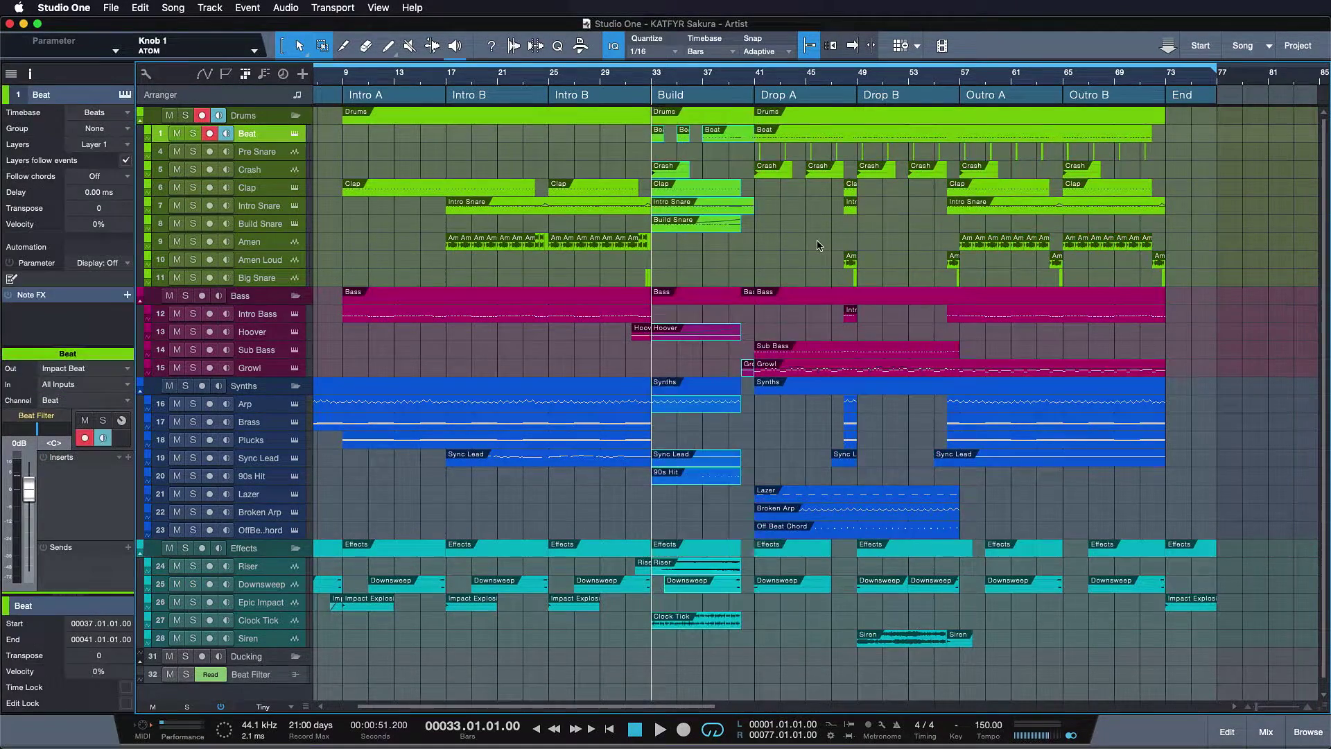
key("super+z")
key("super+z")
key("super+z")
key("super+z")
key("super+z")
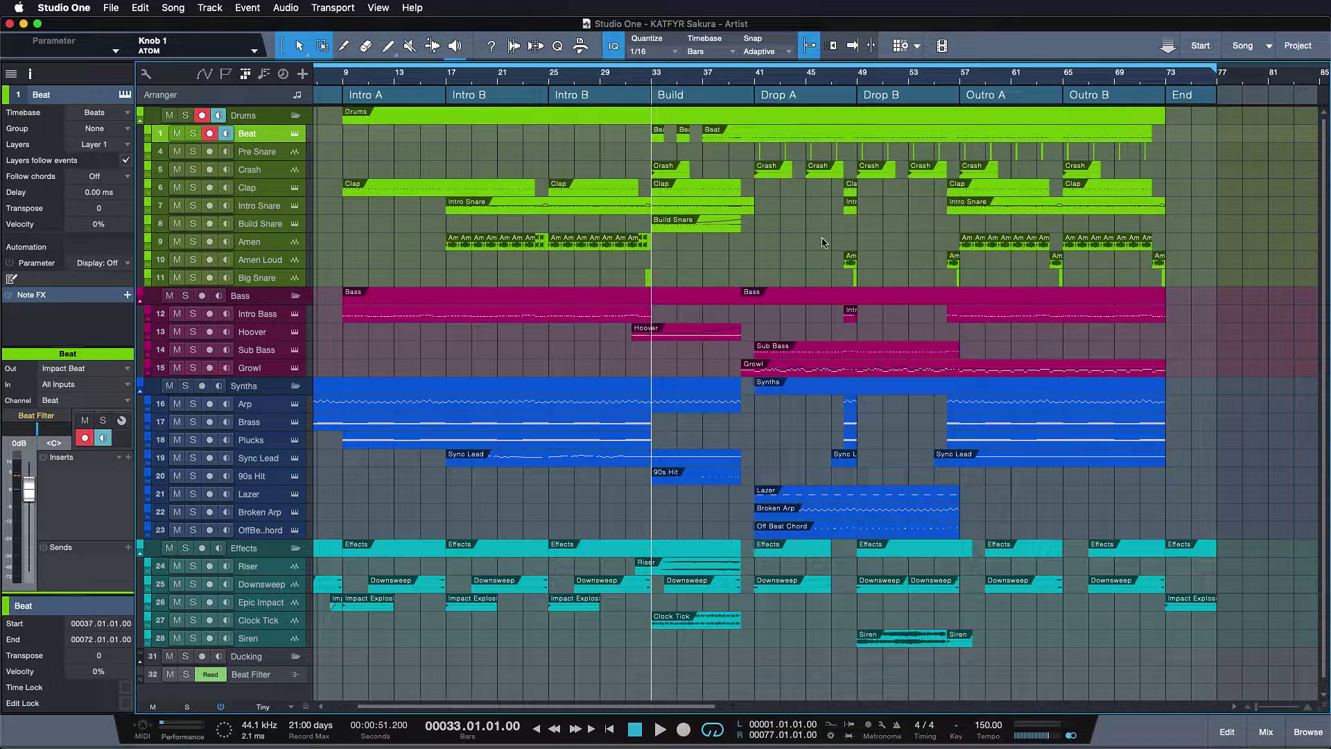
left_click_drag(1191, 95, 735, 95)
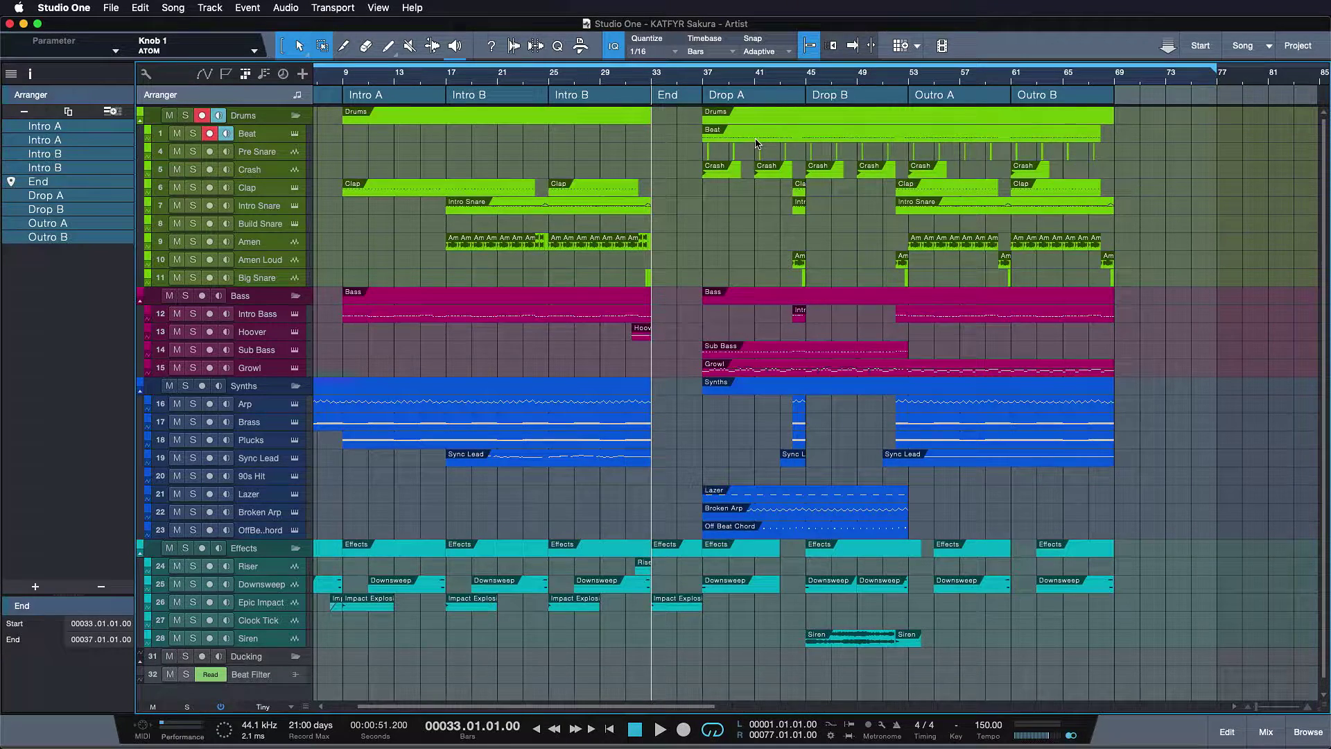
key("super+z")
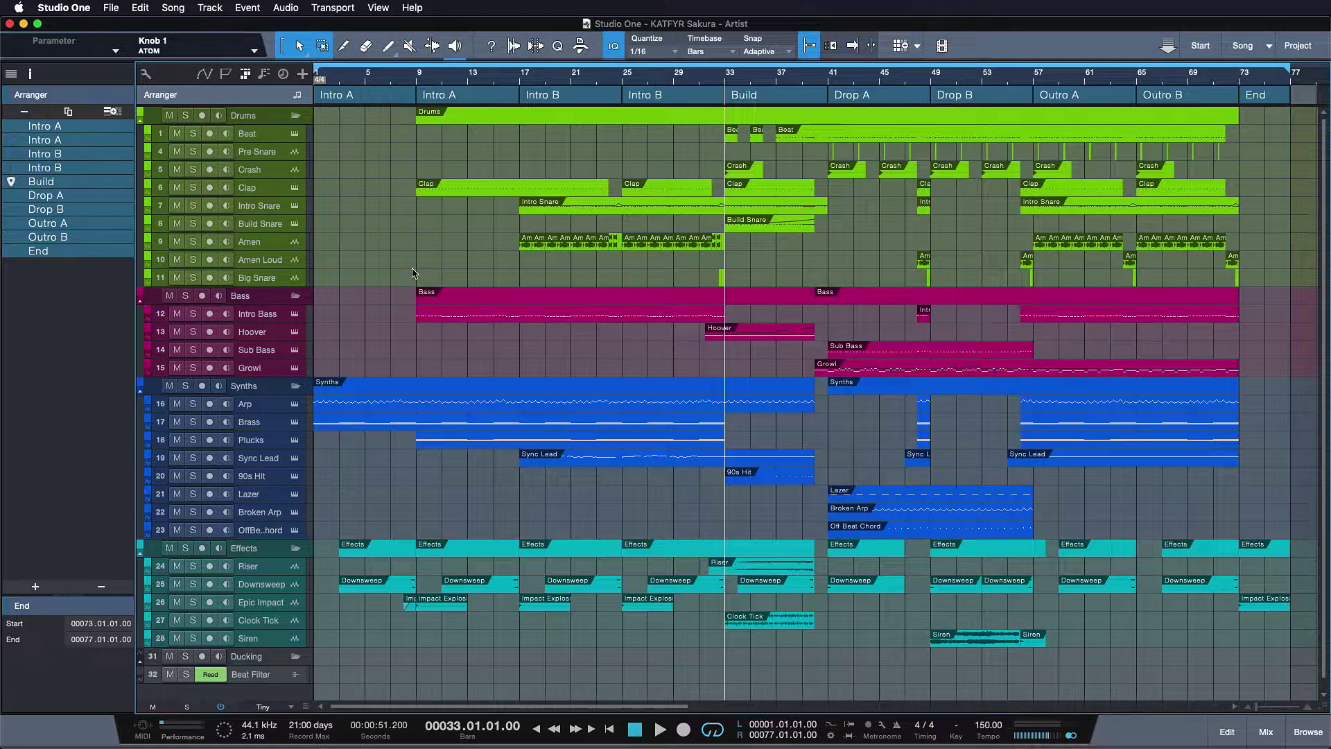
- Open an empty Scratch Pad 1 next to the song from the toolbar
left_click(900, 45)
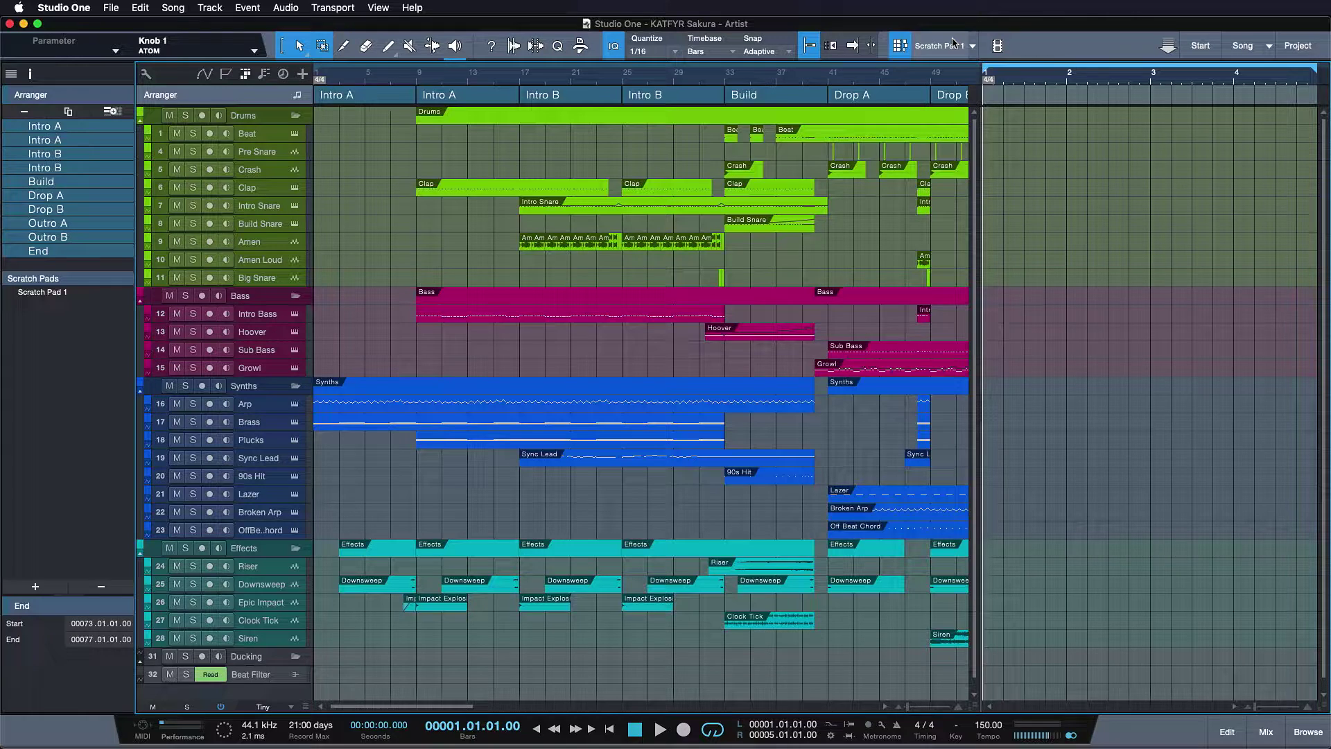
- Close the scratch pad, zoom out, and Alt-drag a copy of Build past the song's end to near bar 97
left_click(900, 46)
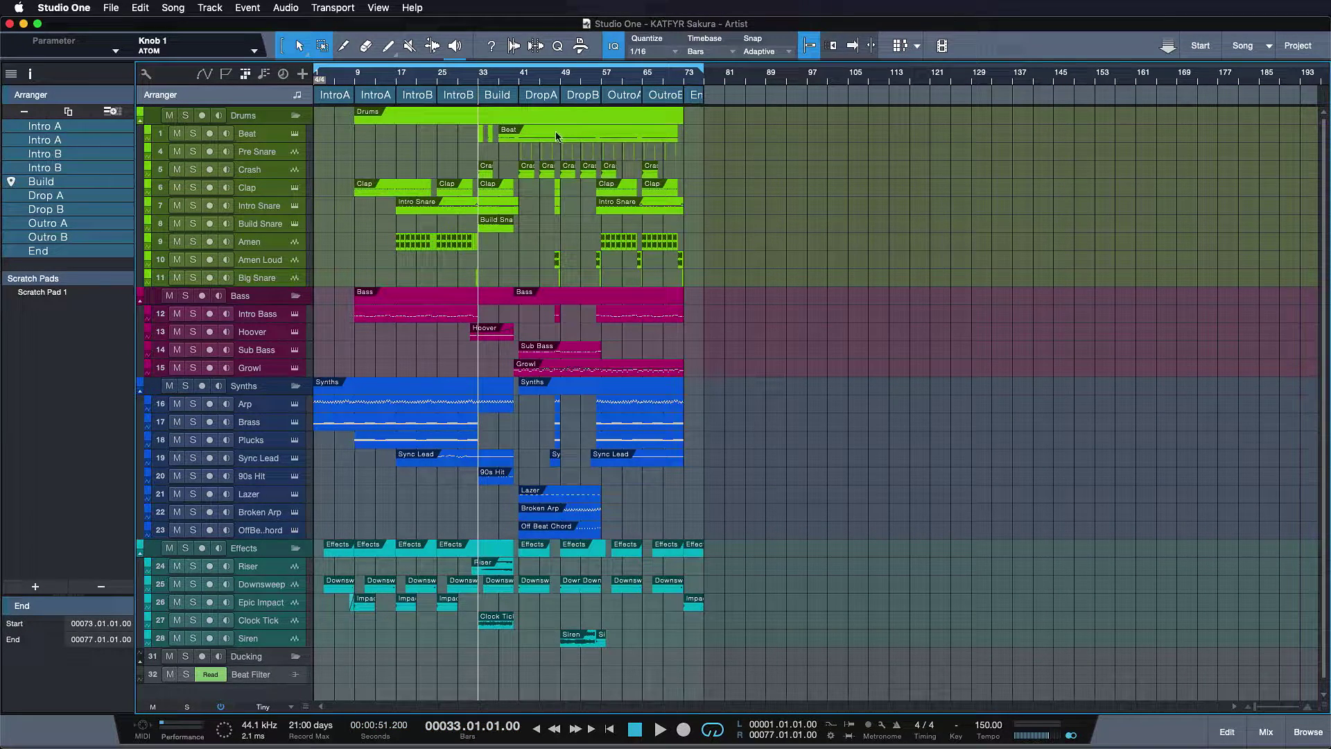
left_click(495, 95)
key("e")
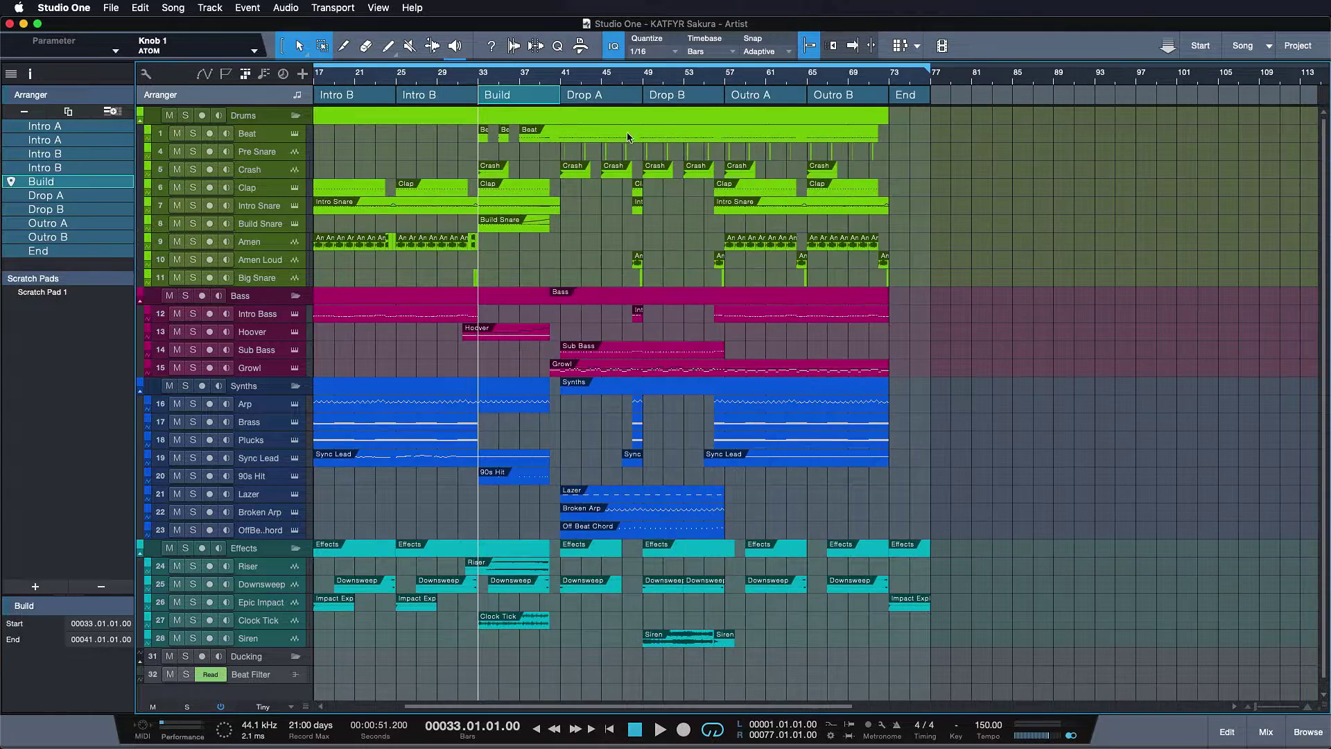
left_click(903, 103)
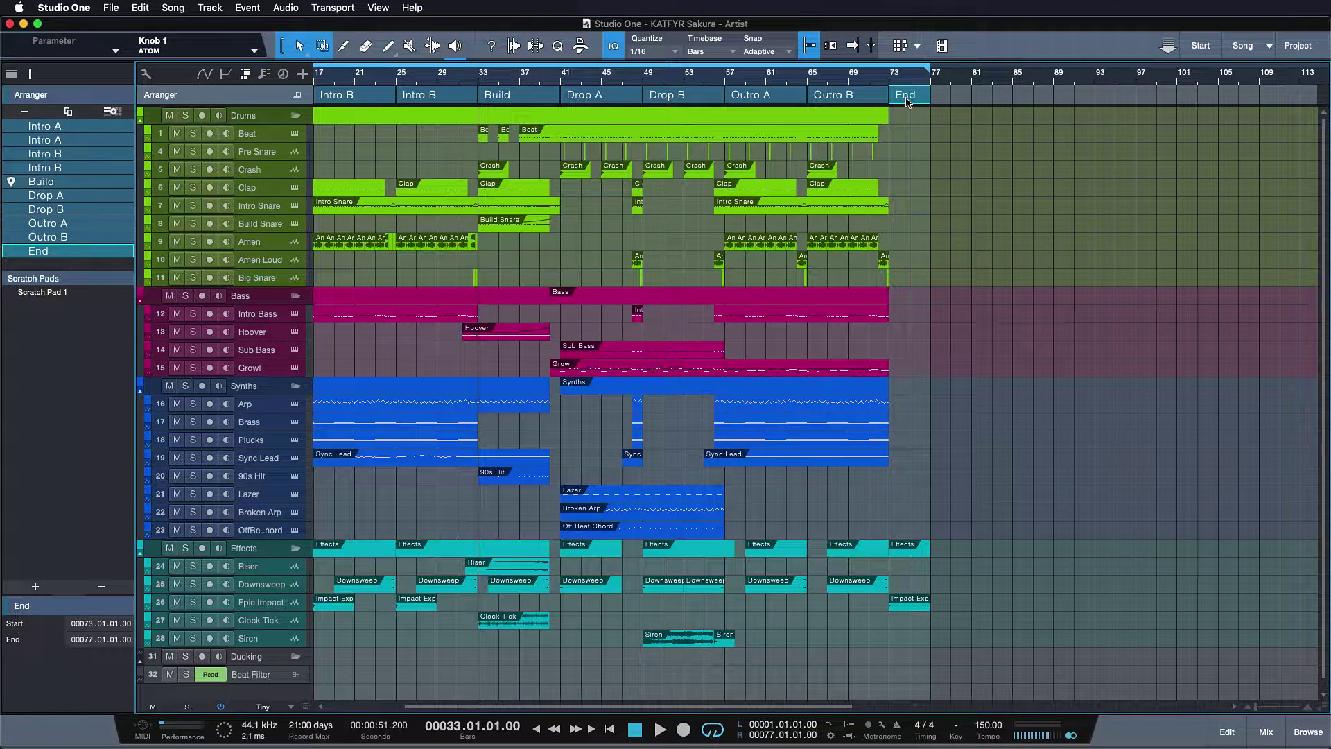
left_click(516, 95)
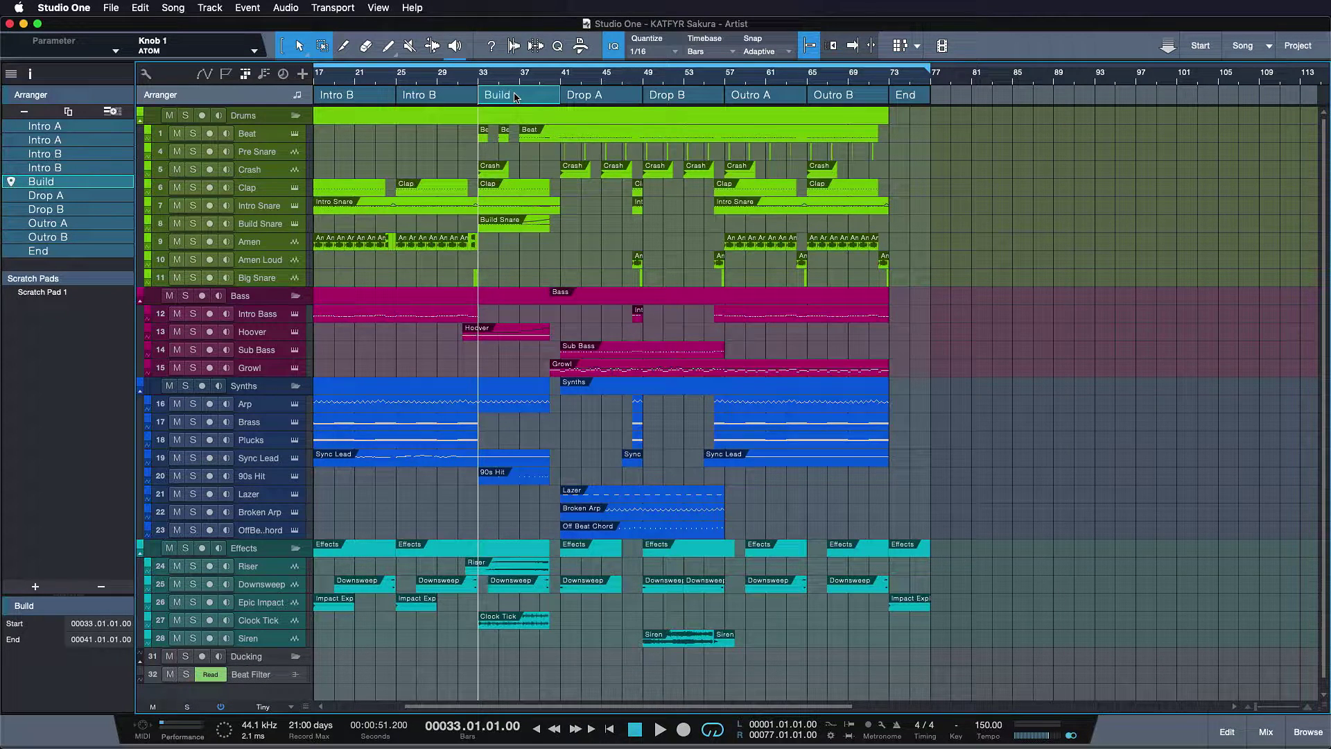
key("e")
left_click_drag(494, 99, 801, 97)
- Alt-drag copies of both Intro B sections after the Build copy, around bars 121–133
left_click(459, 99)
left_click(408, 99, "shift")
left_click_drag(407, 101, 926, 90)
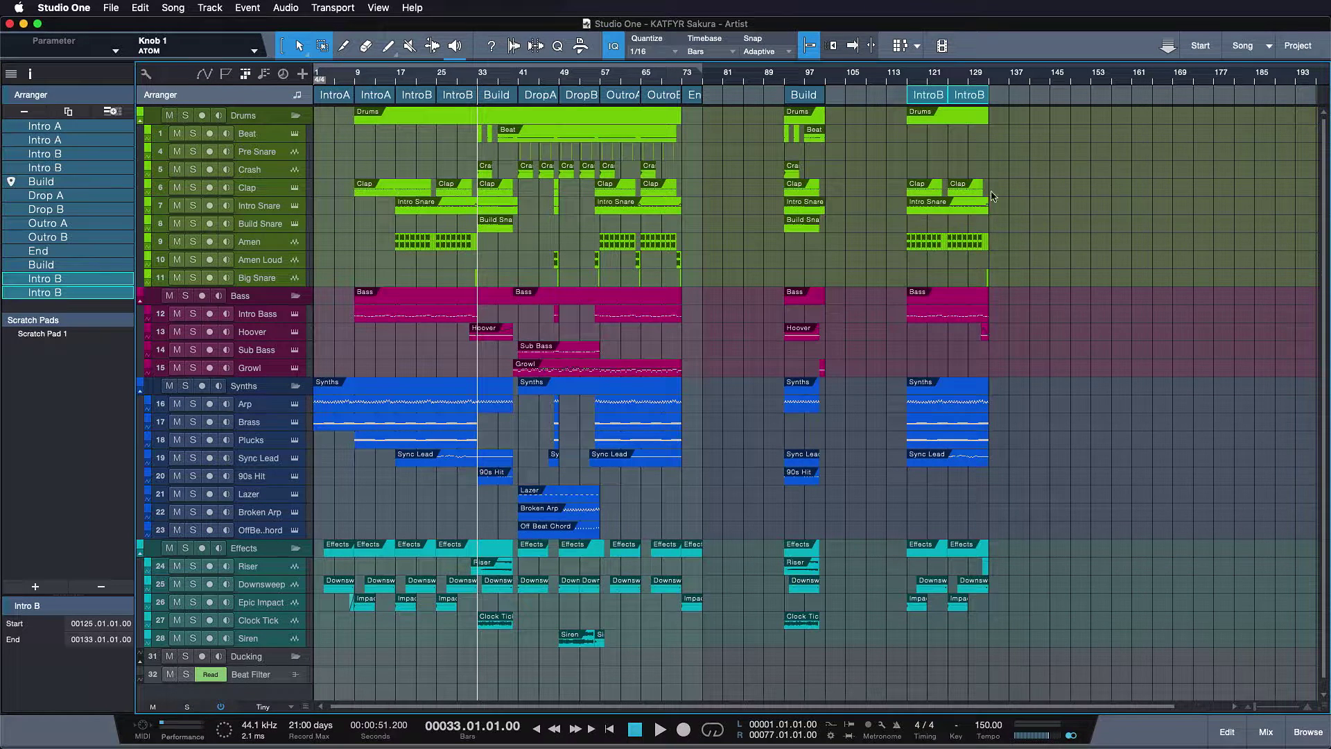
- Send the copied Build and Intro B sections to a new scratch pad, then hide it
left_click(804, 97, "shift")
right_click(804, 97)
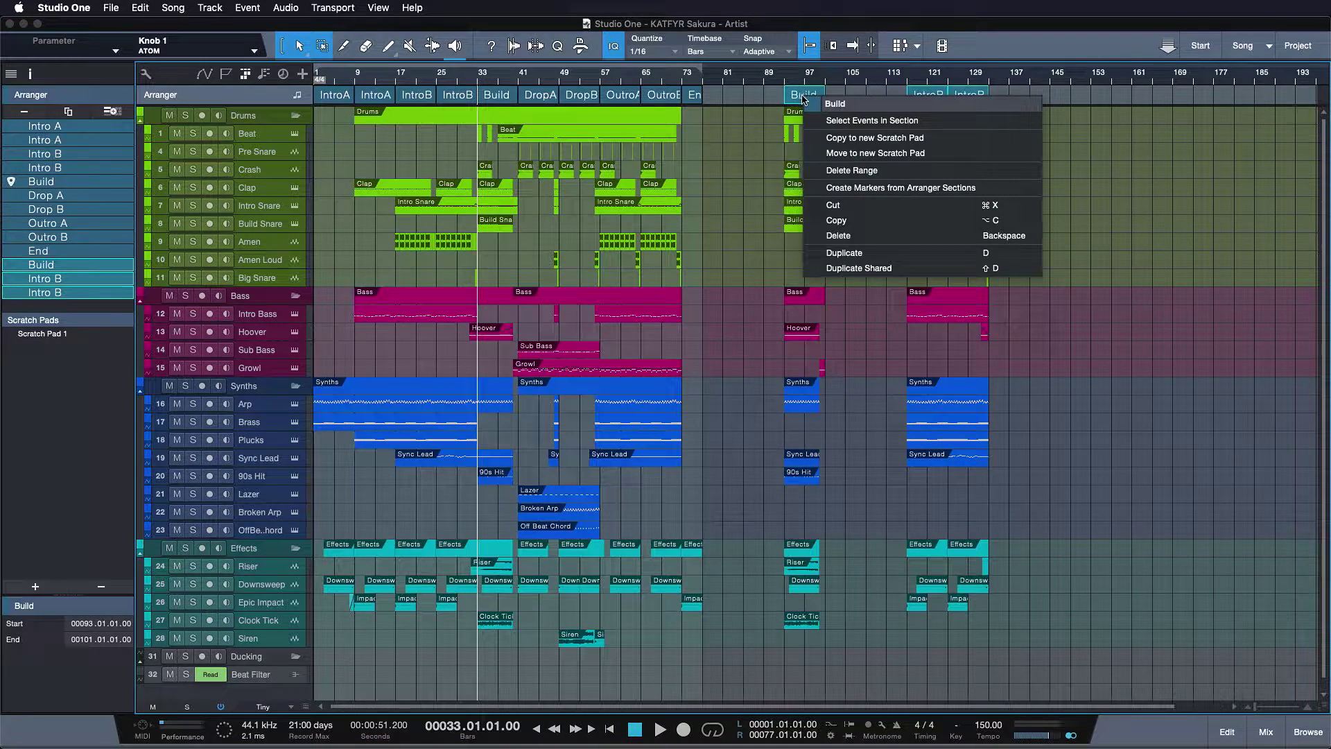
left_click(838, 153)
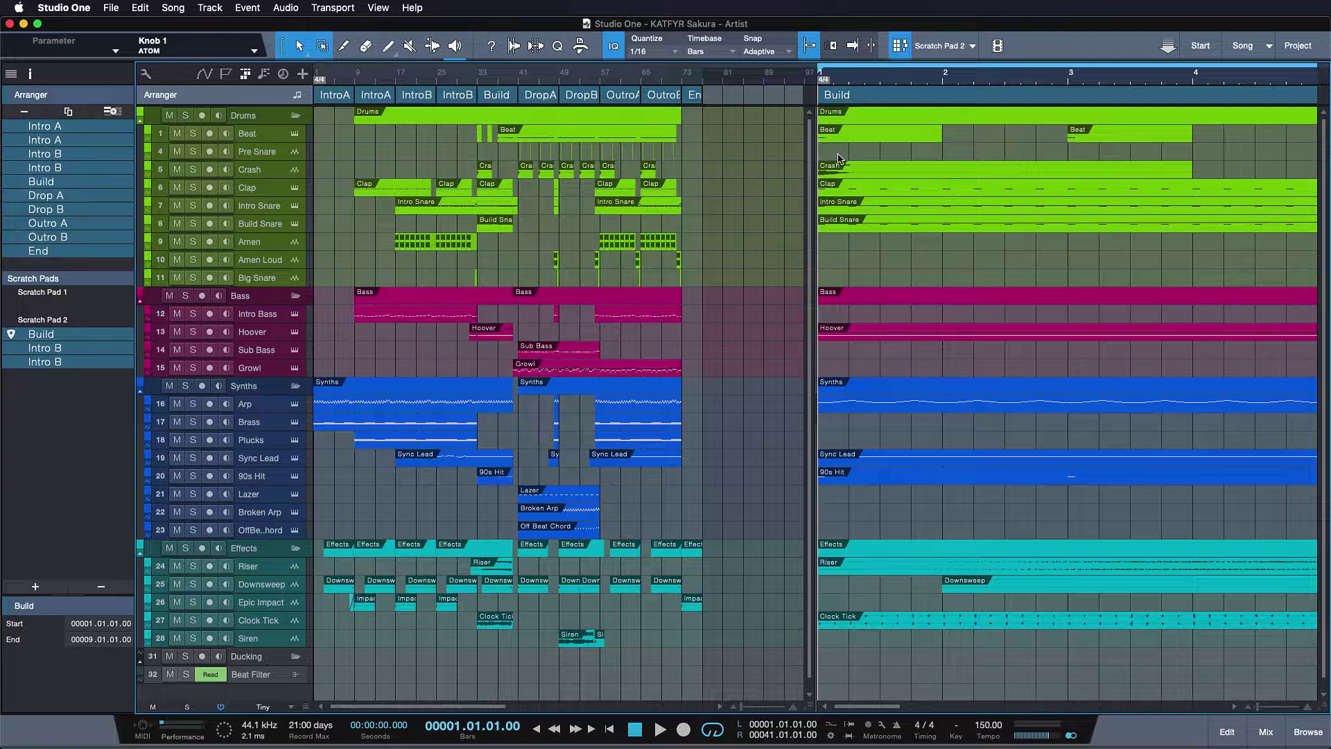
left_click_drag(814, 151, 856, 151)
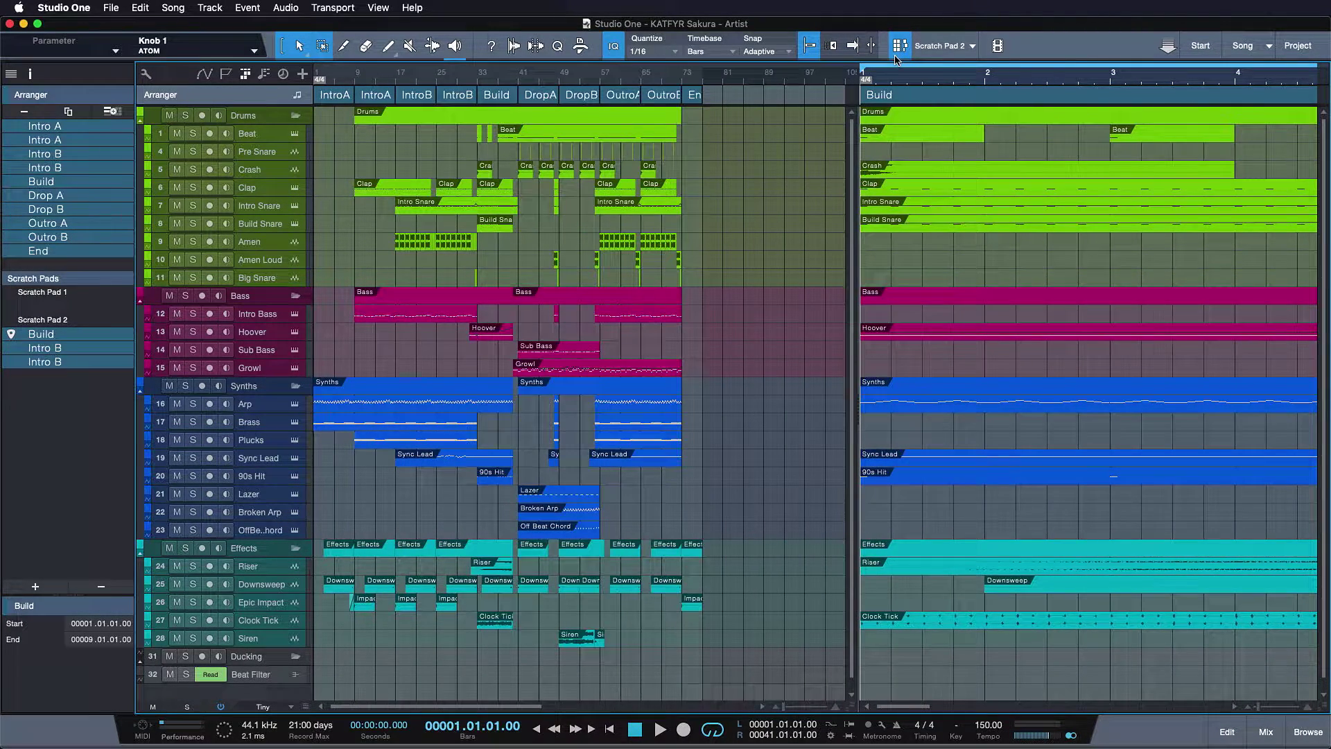
left_click(898, 47)
- Browse Scratch Pad 2's section entries and return the song position to bar 1
left_click(31, 334)
left_click(18, 348)
left_click(16, 362)
left_click(14, 335)
left_click(761, 219)
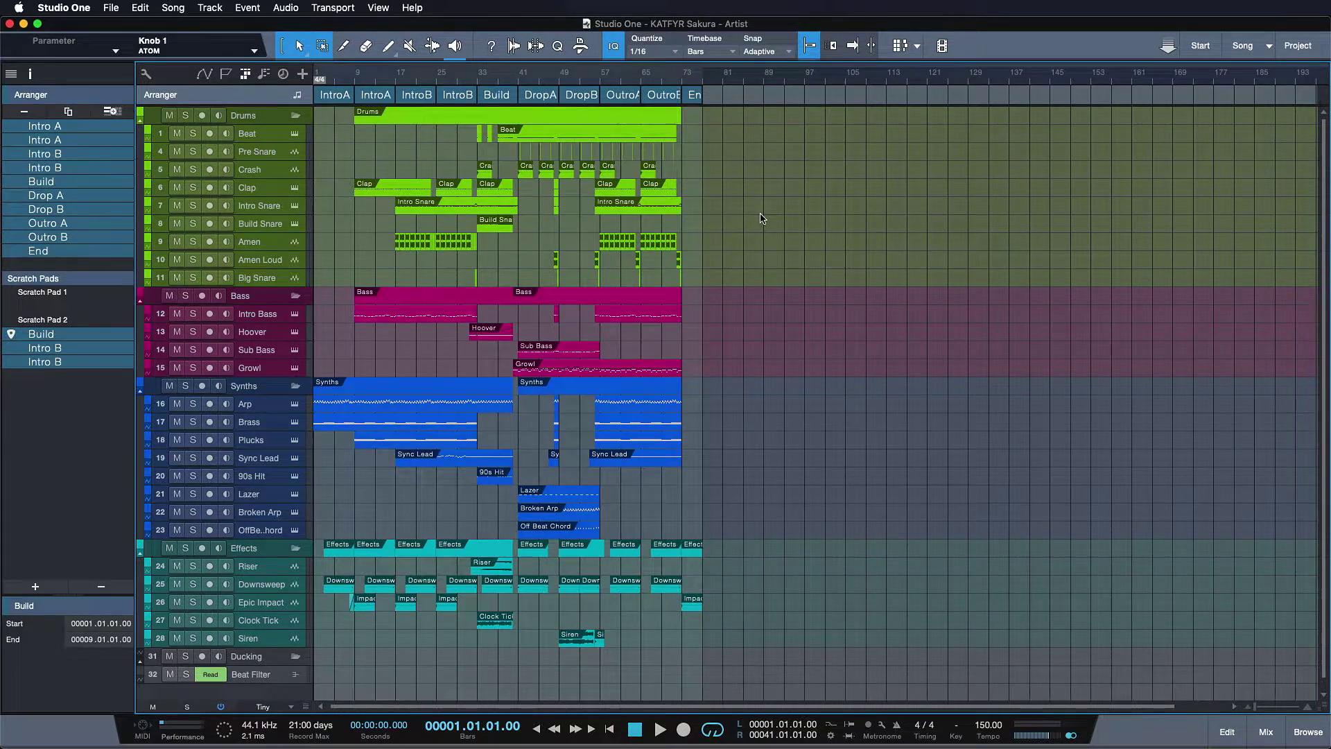
- Fit bars 1–77 into the Arrange view and select the first Intro A section
key("shift+f")
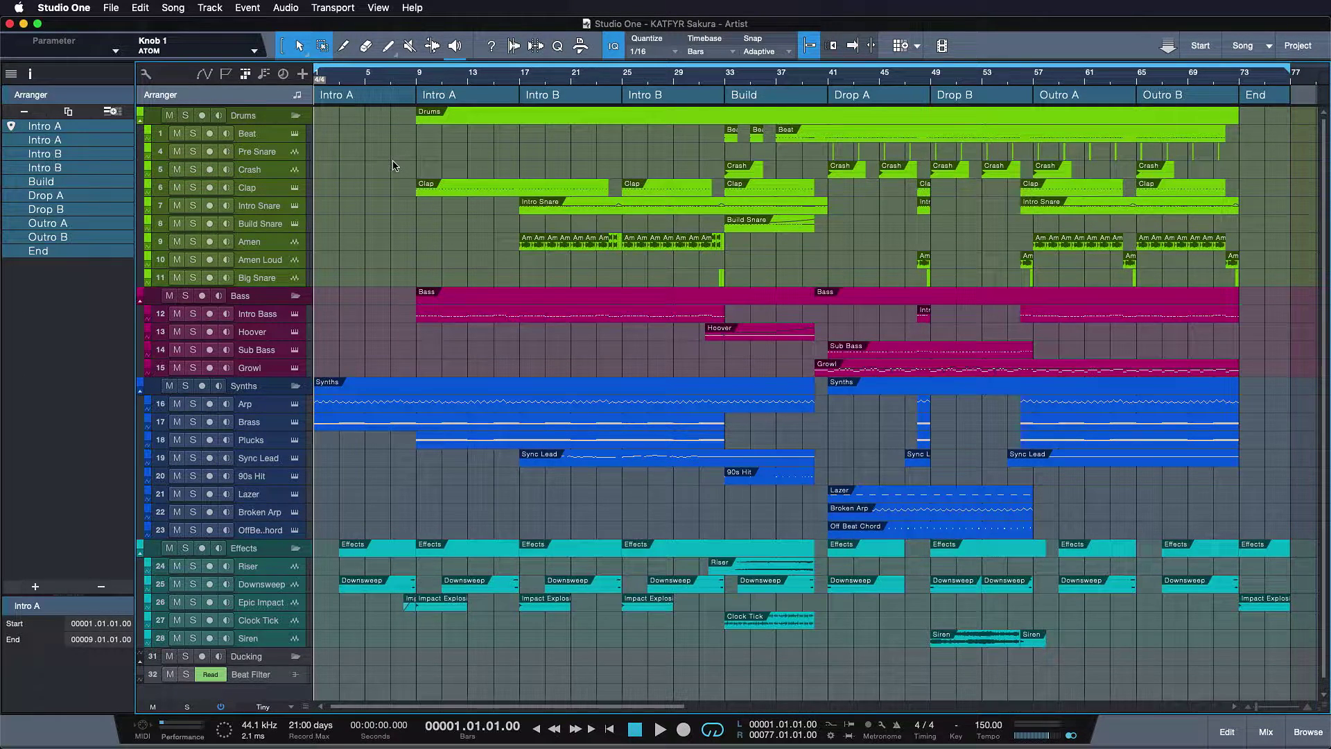
left_click(357, 100)
- Replace the first Intro A with the second, and the first Intro B with the second, so End finishes at bar 57
left_click(452, 95)
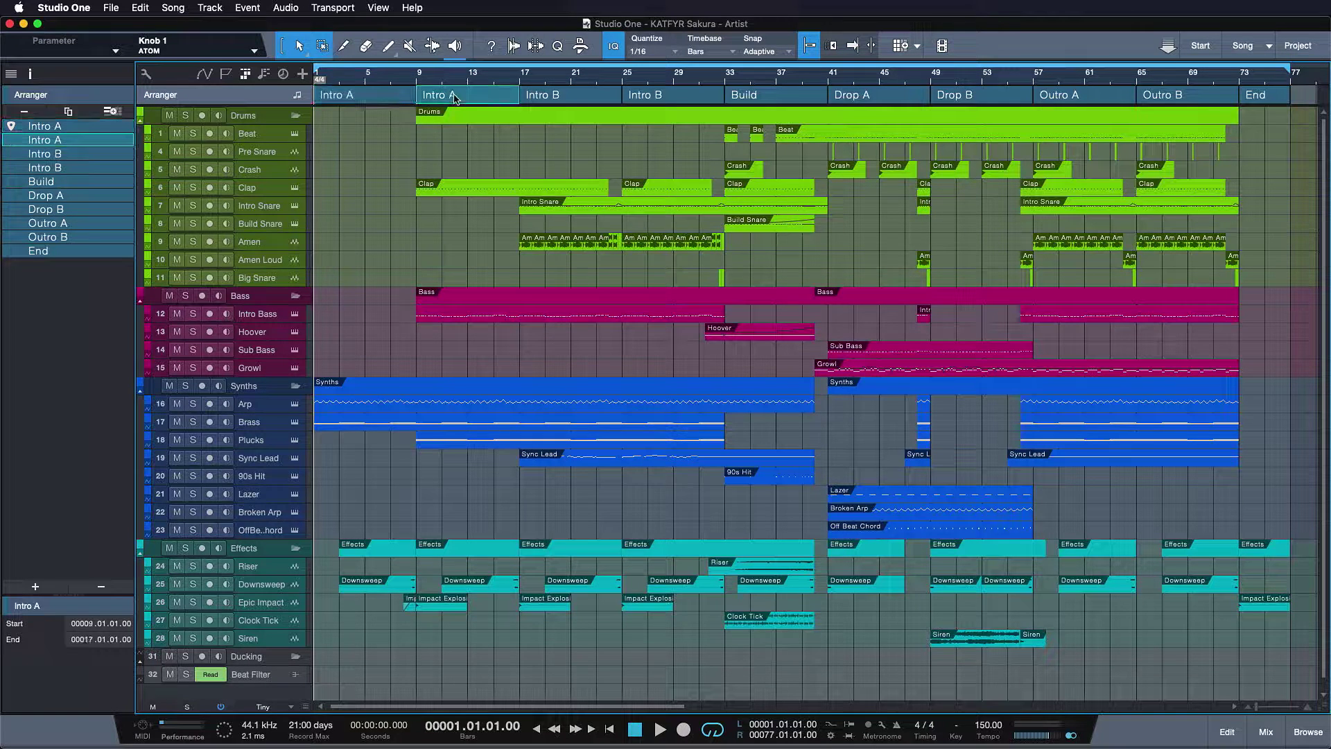
left_click(572, 102)
left_click(632, 106)
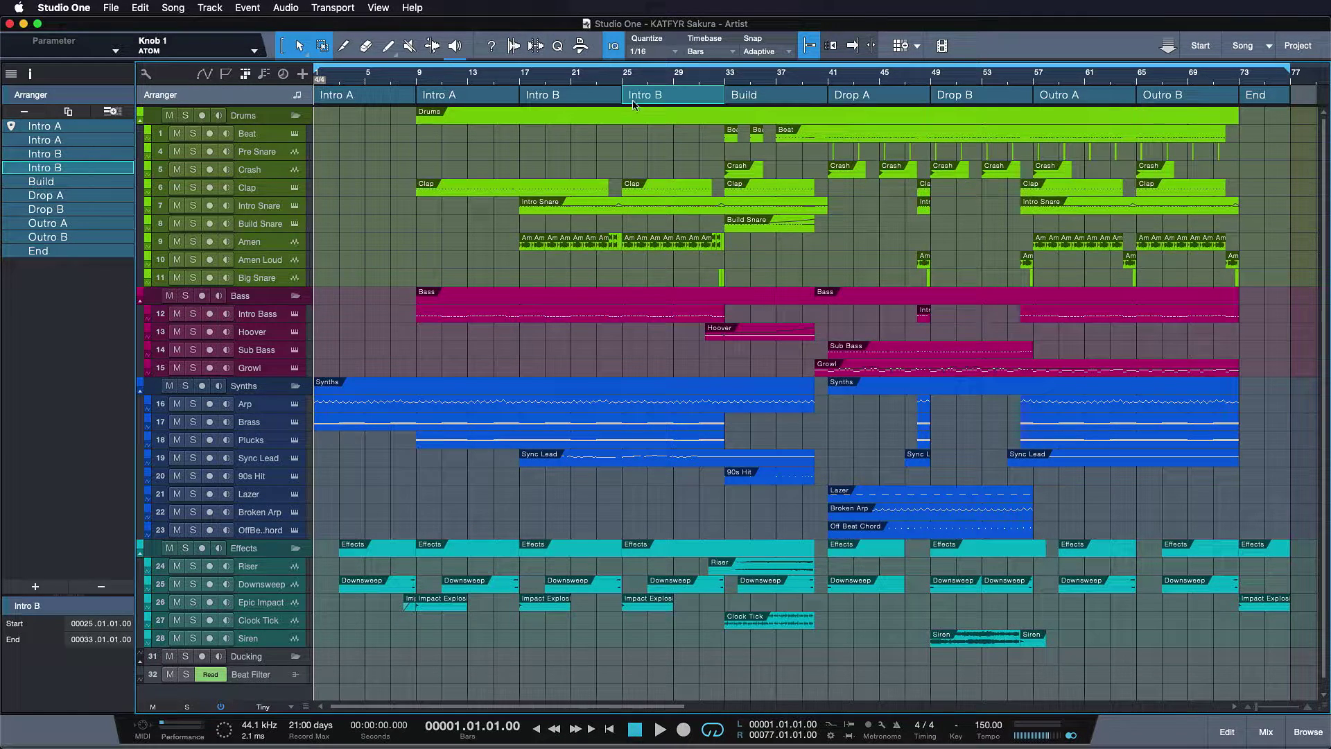
left_click(749, 102)
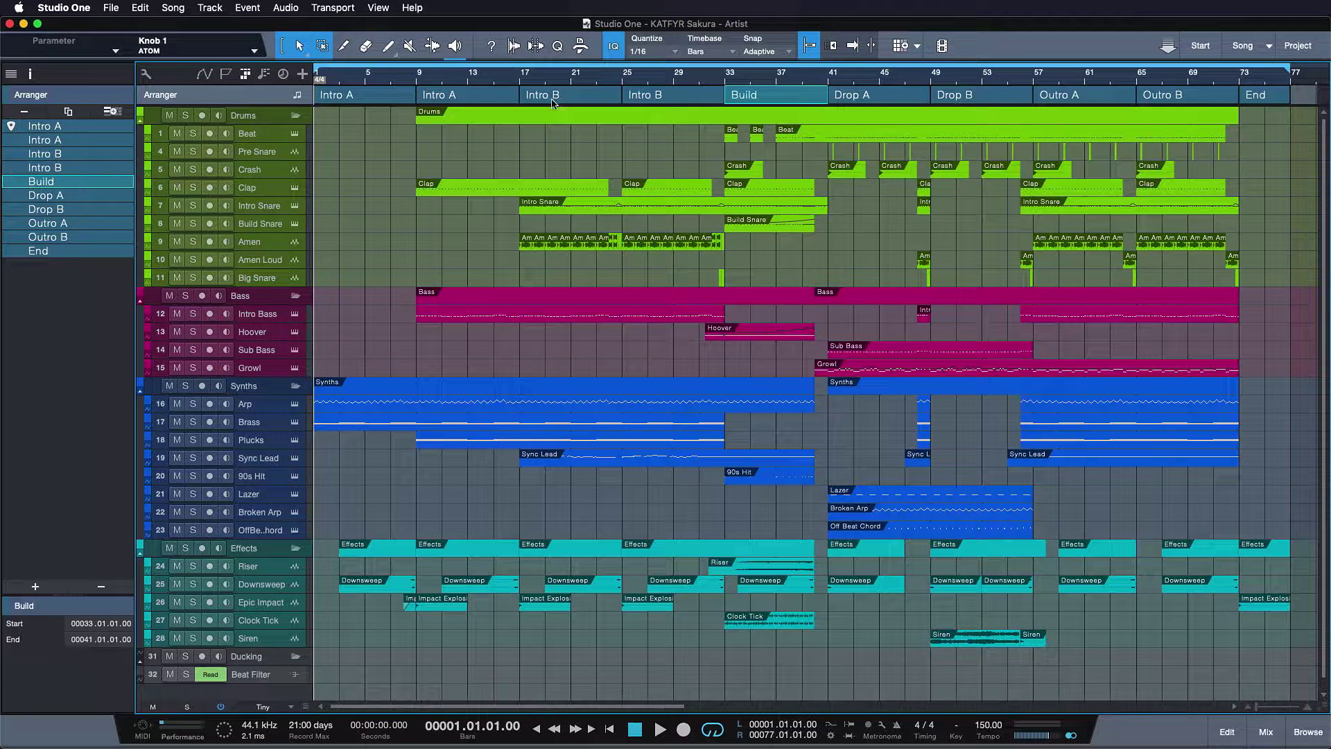
left_click(454, 103)
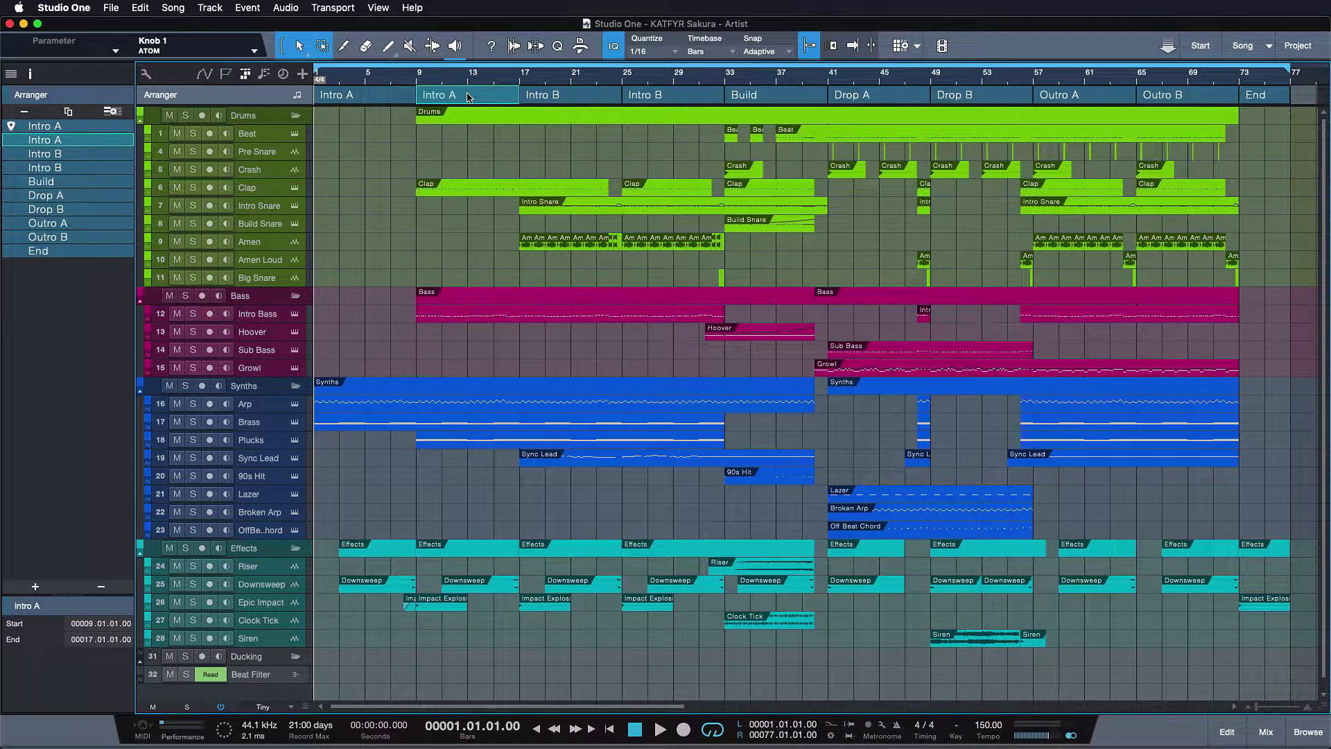
left_click_drag(469, 97, 343, 100)
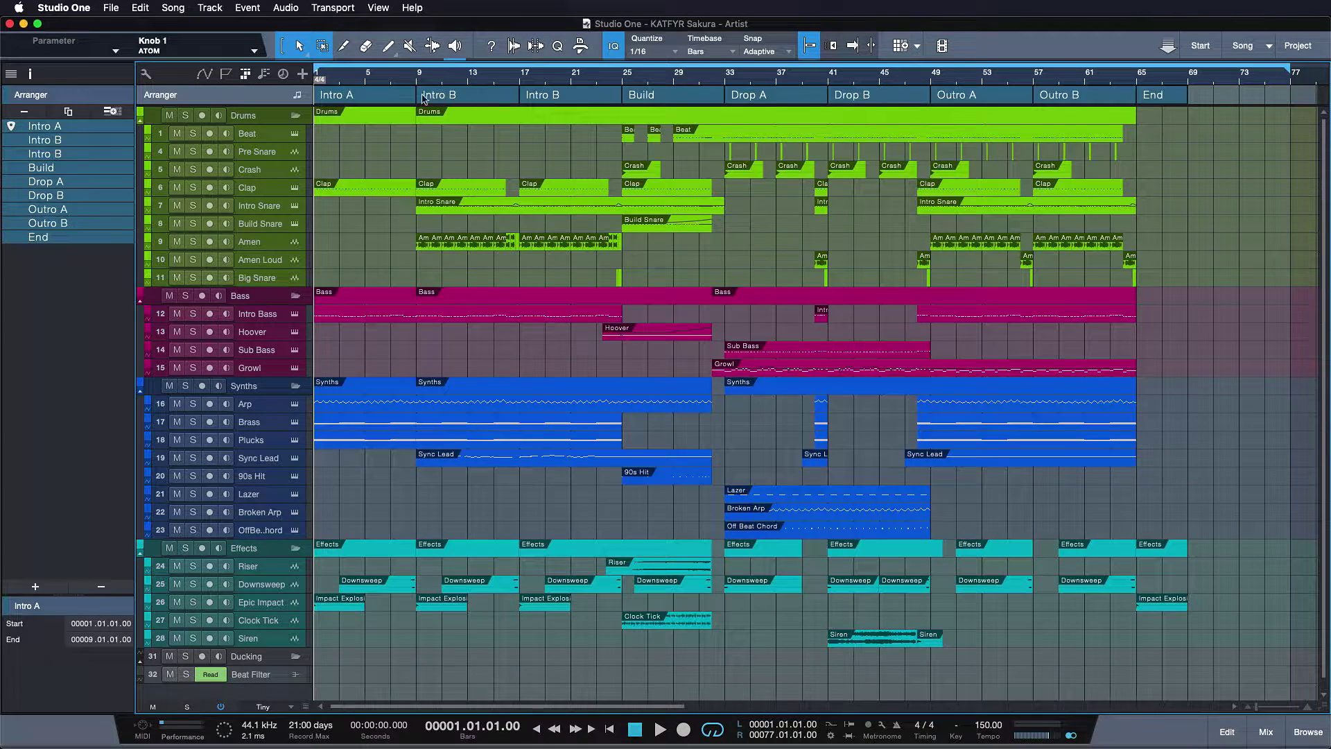
left_click_drag(577, 97, 474, 98)
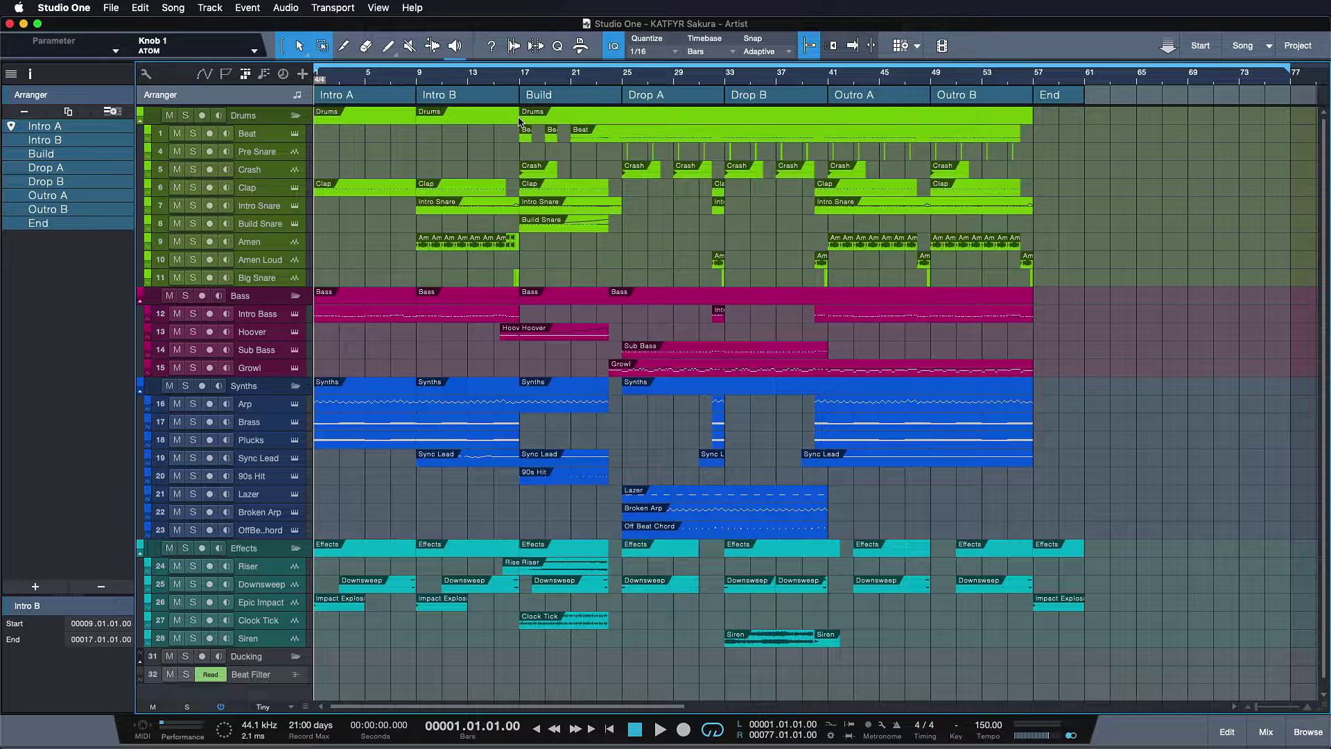
key("space")
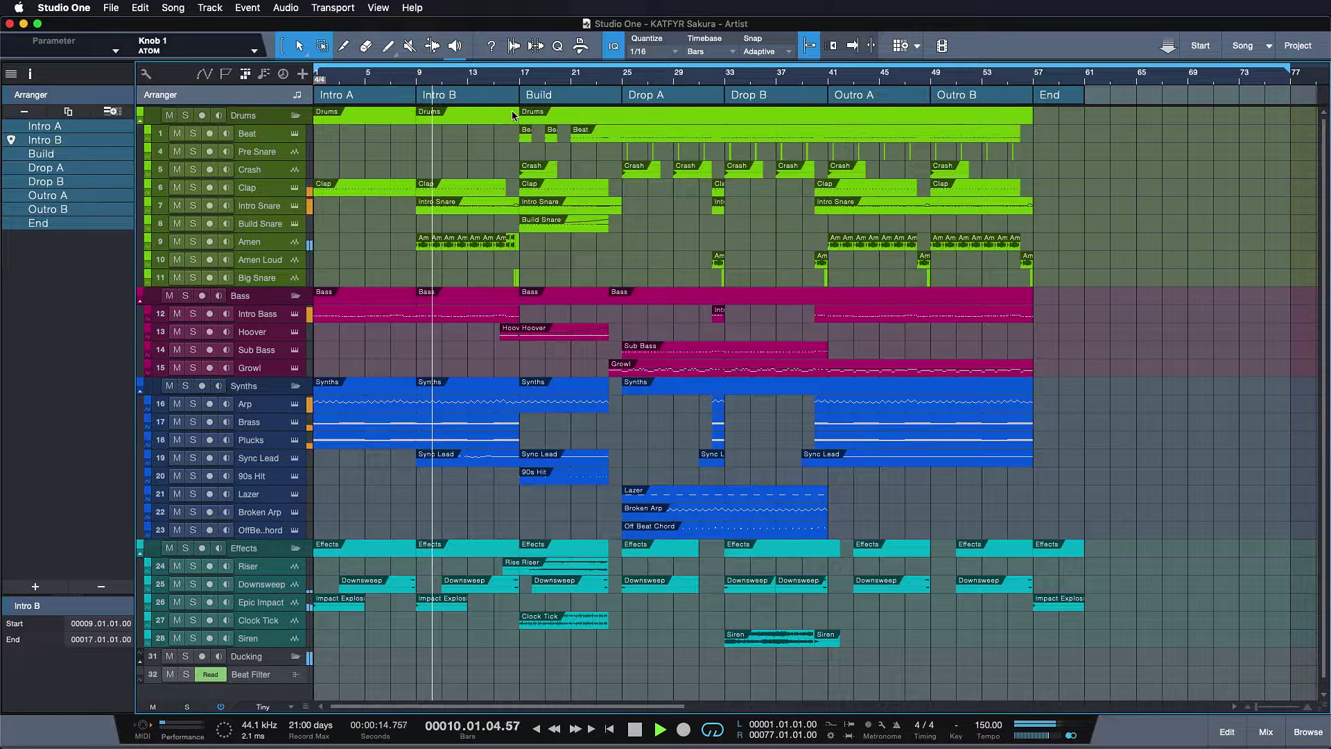
key("space")
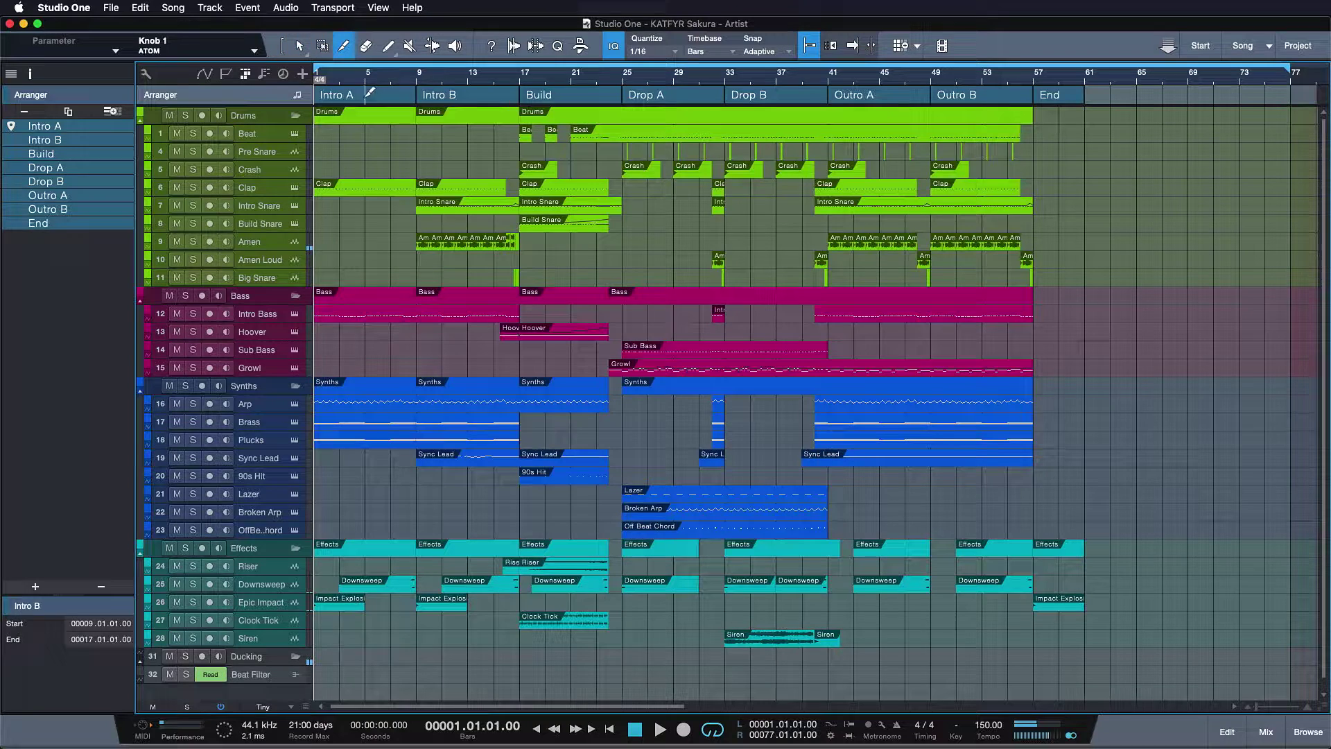
- Split Intro A at bar 5, Delete Range bars 5–9, and play the song back to check
left_click(368, 95, "alt")
right_click(344, 97)
left_click(400, 169)
key("space")
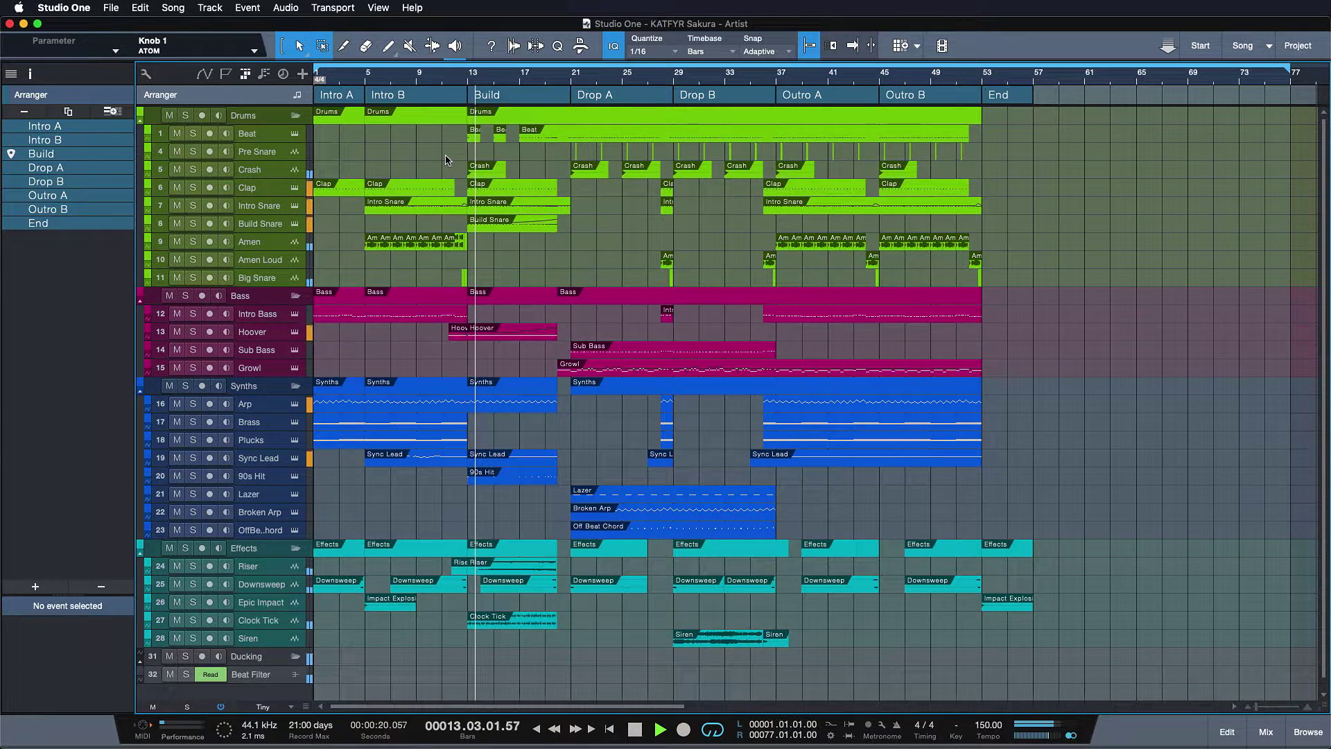
key("space")
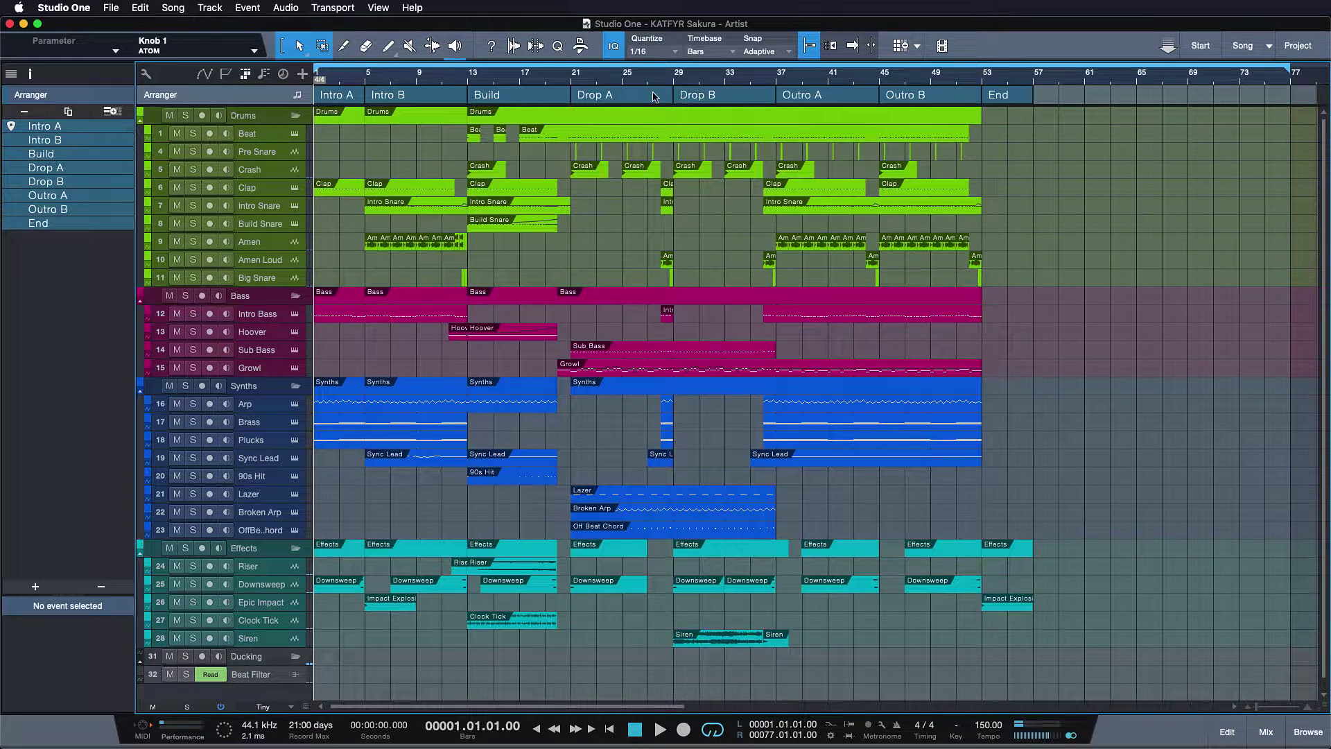
left_click(655, 97)
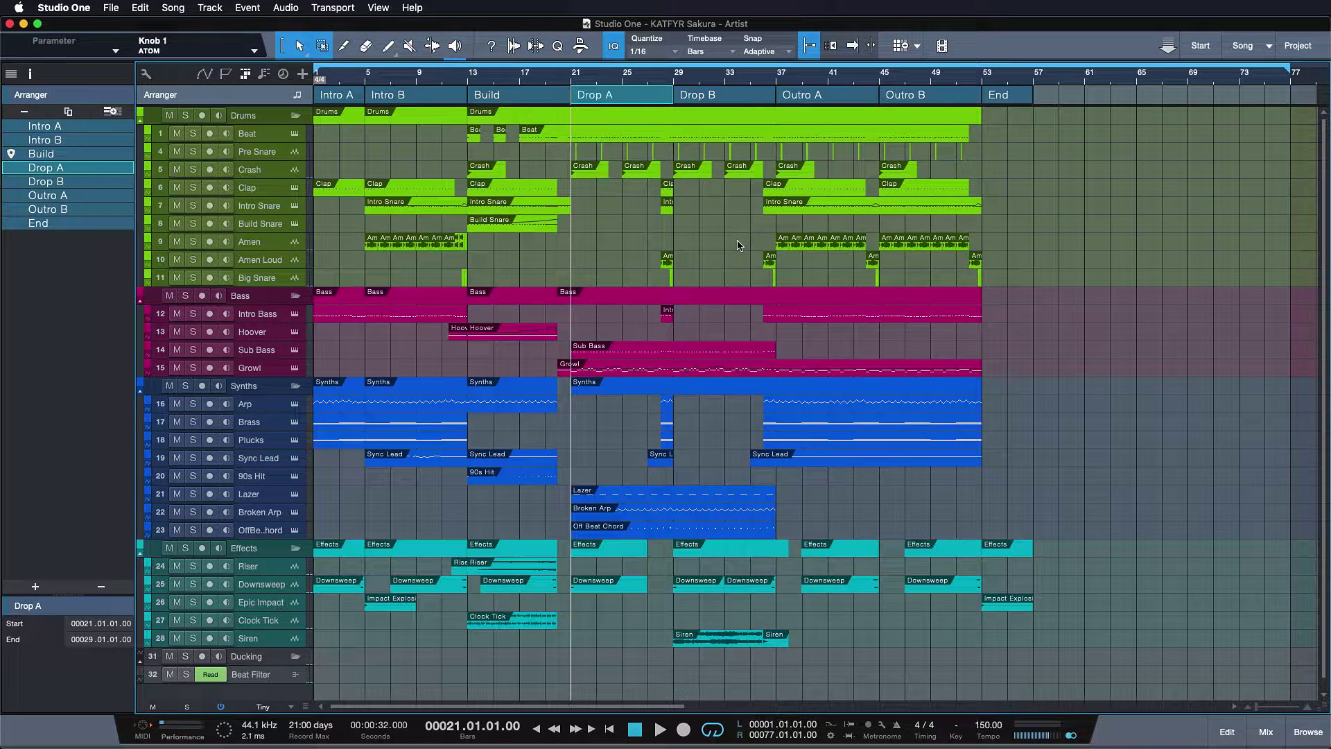
key("space")
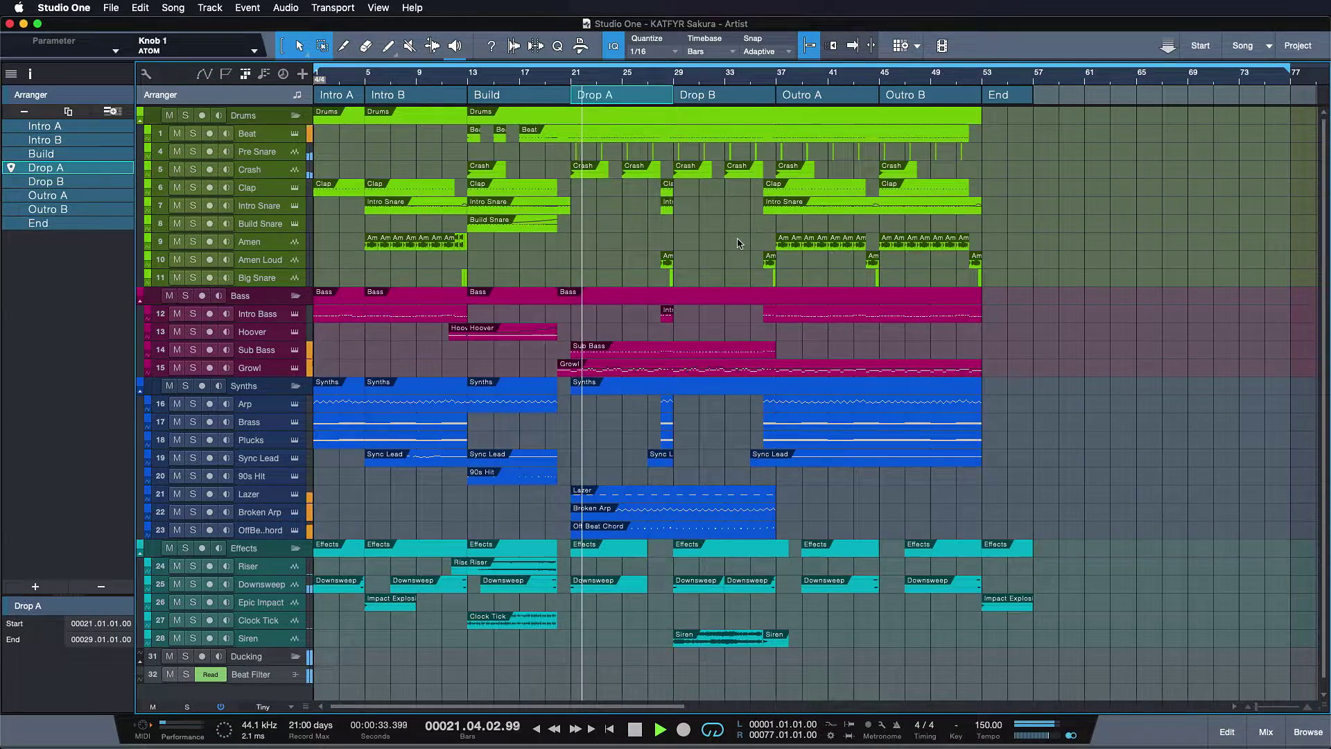
key("space")
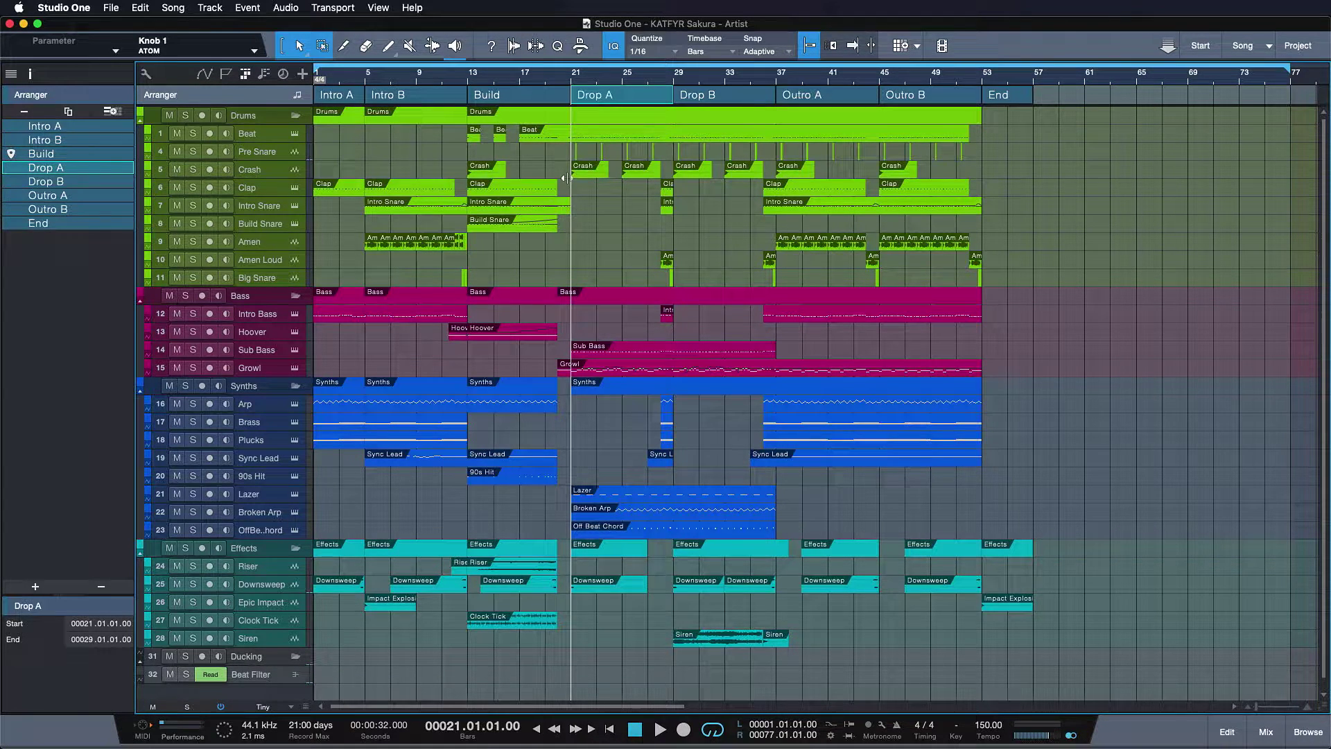
- Copy the Build section into a new Scratch Pad 1, then return to the full song view
right_click(511, 101)
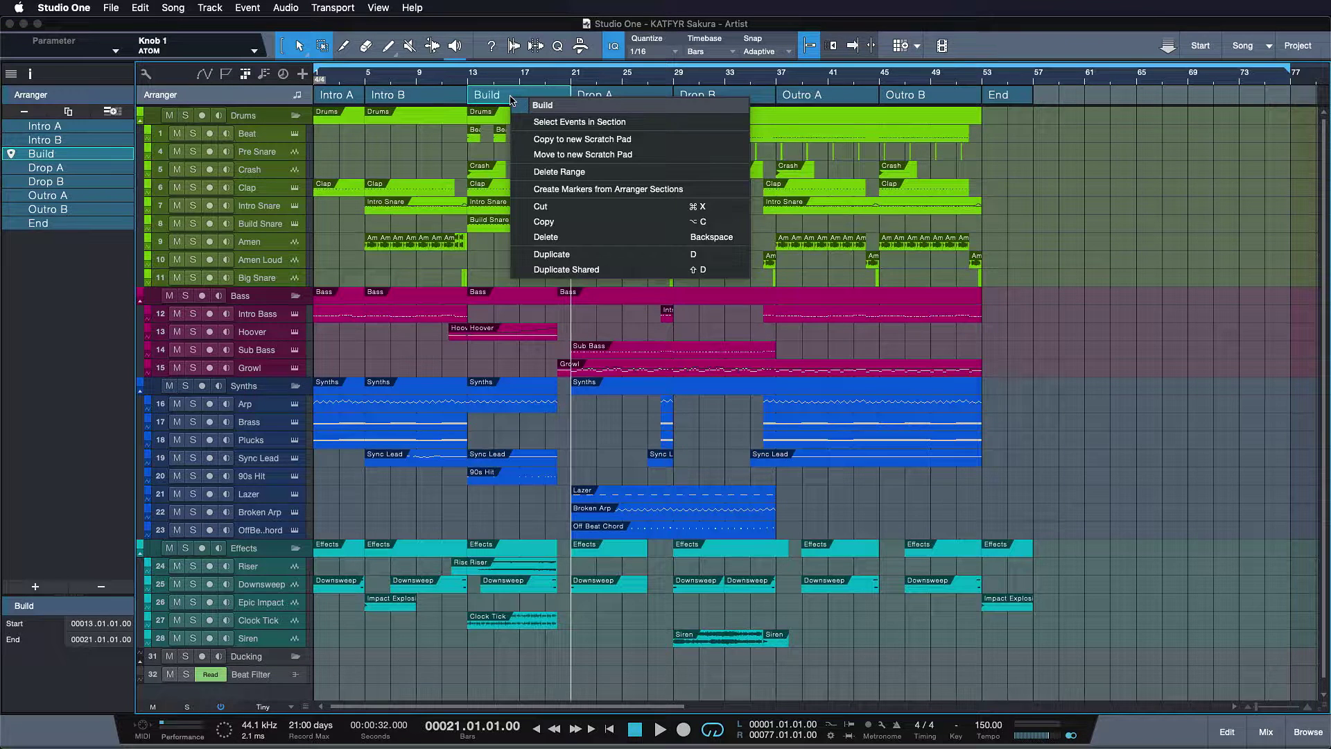
left_click(548, 142)
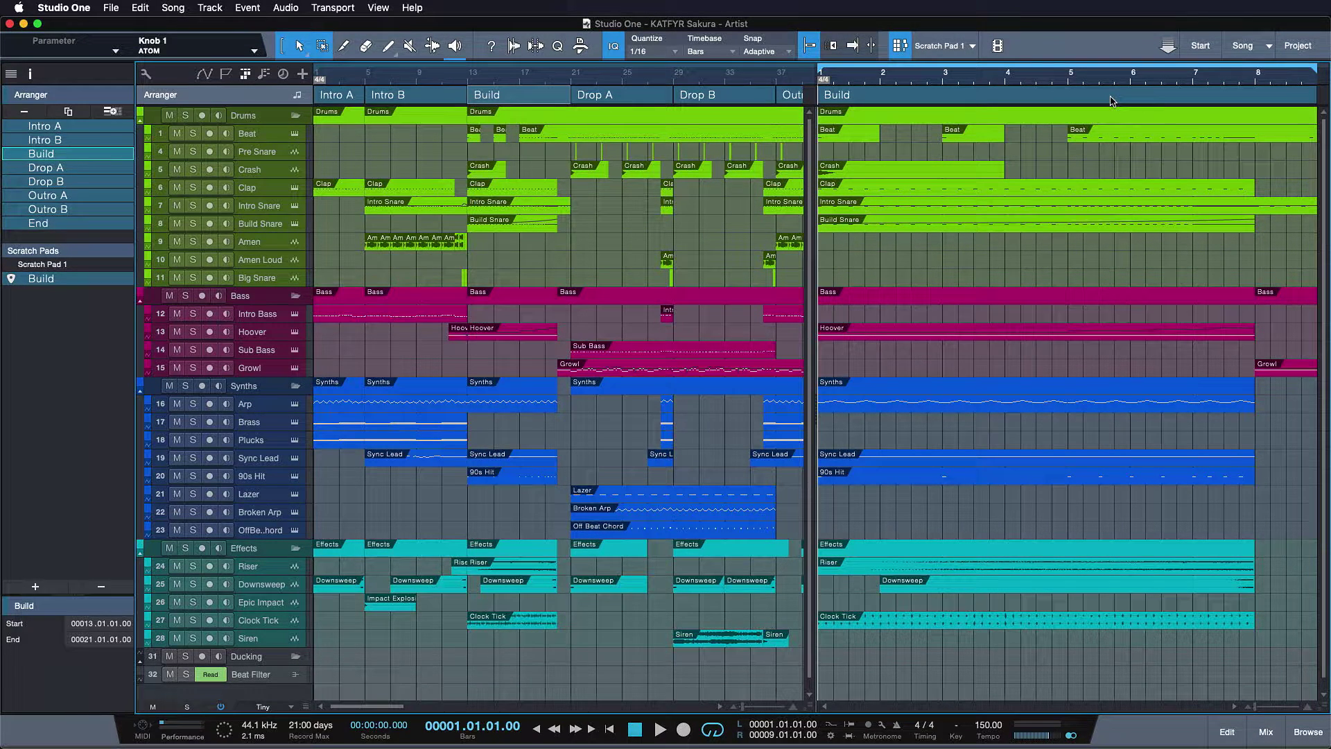
left_click(901, 46)
left_click(1023, 101)
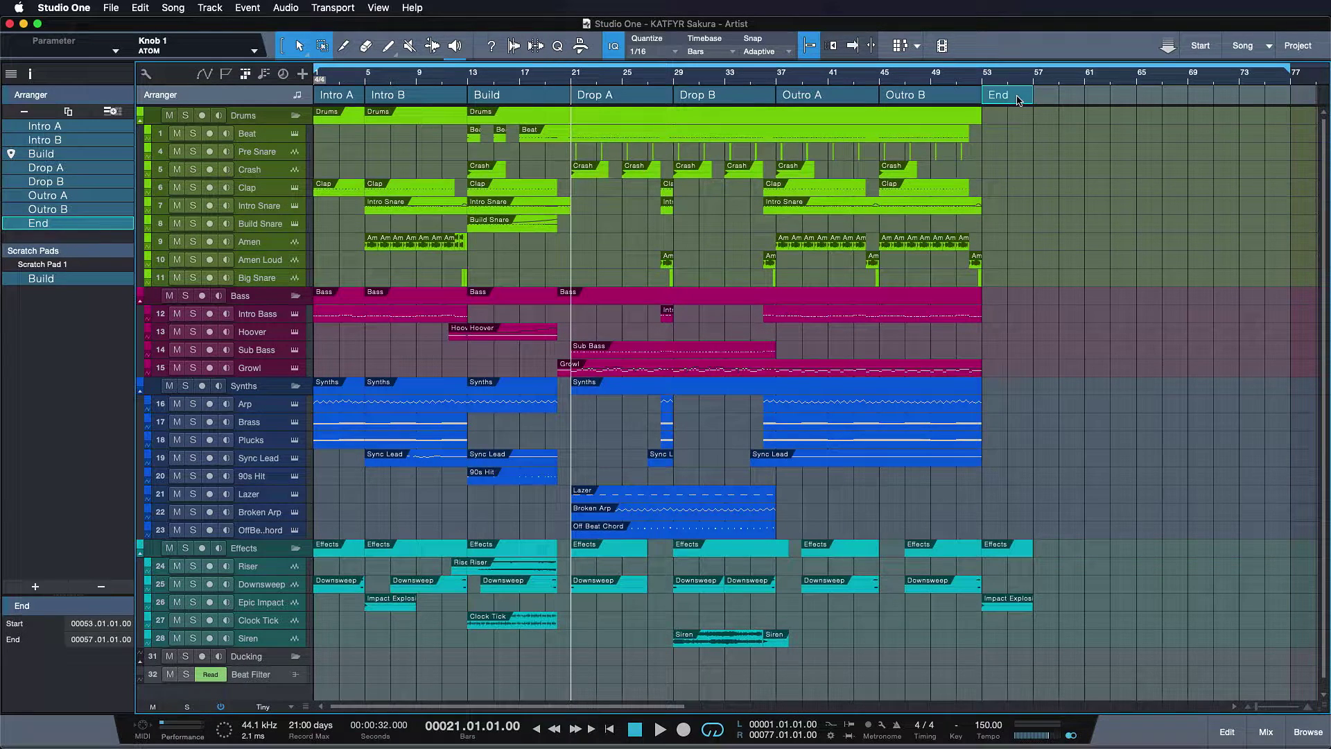
- Replace the Build section with the End section in Replace mode, shifting later sections earlier
left_click_drag(507, 95, 505, 102)
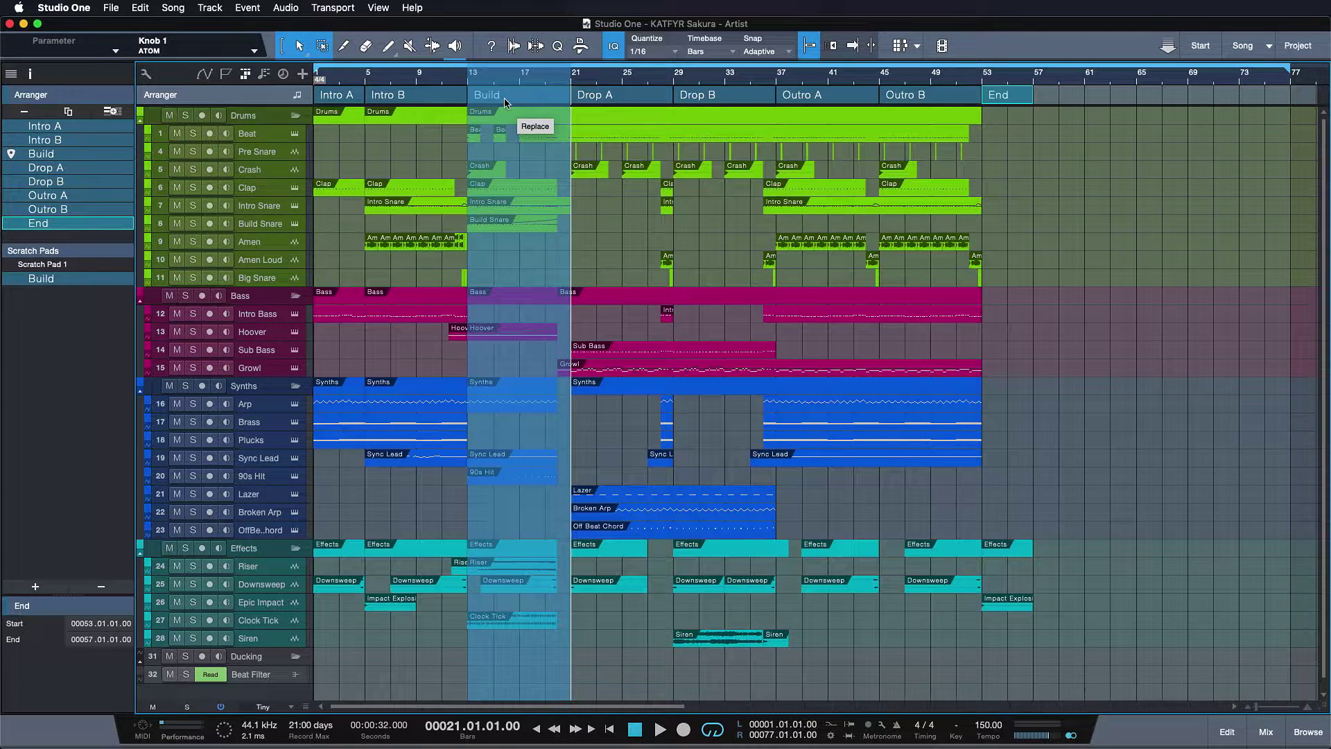
left_click_drag(505, 102, 505, 102)
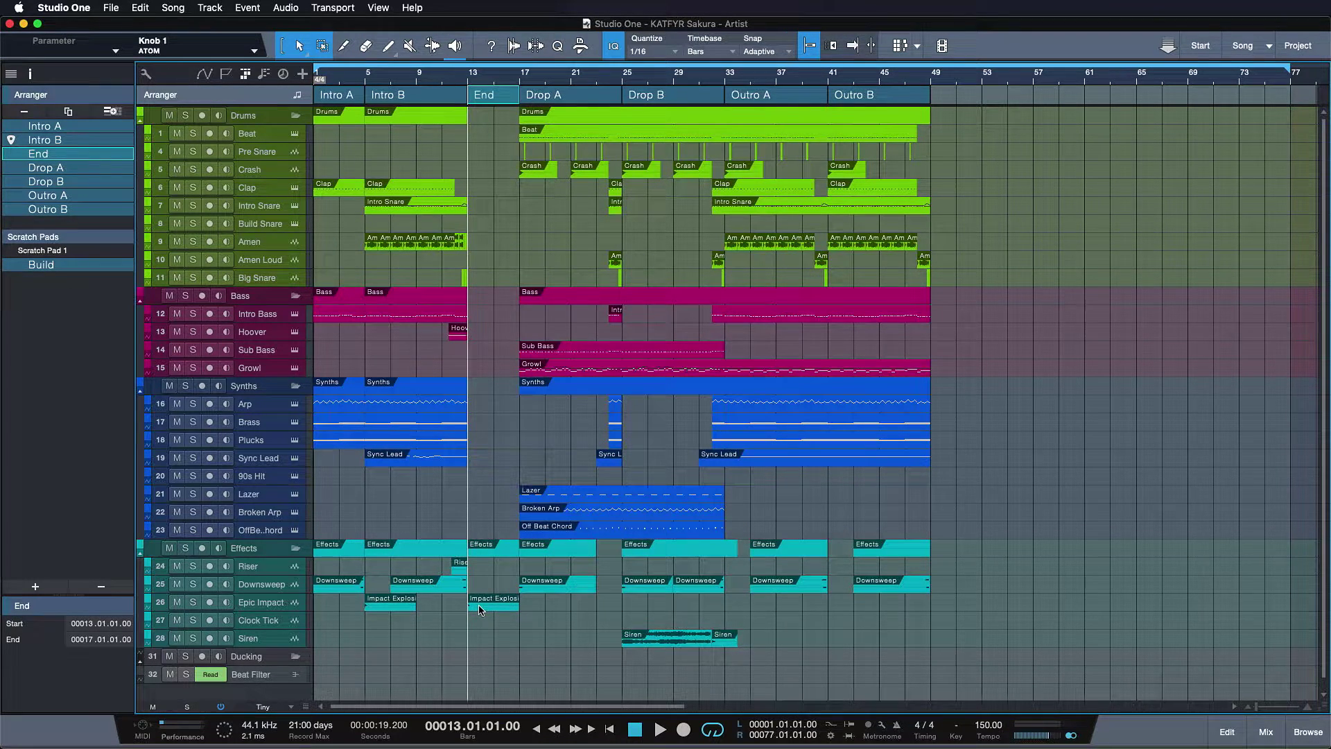
- Audition the End-after-Intro B transition from bar 11, then undo the End-for-Build replacement
key("e")
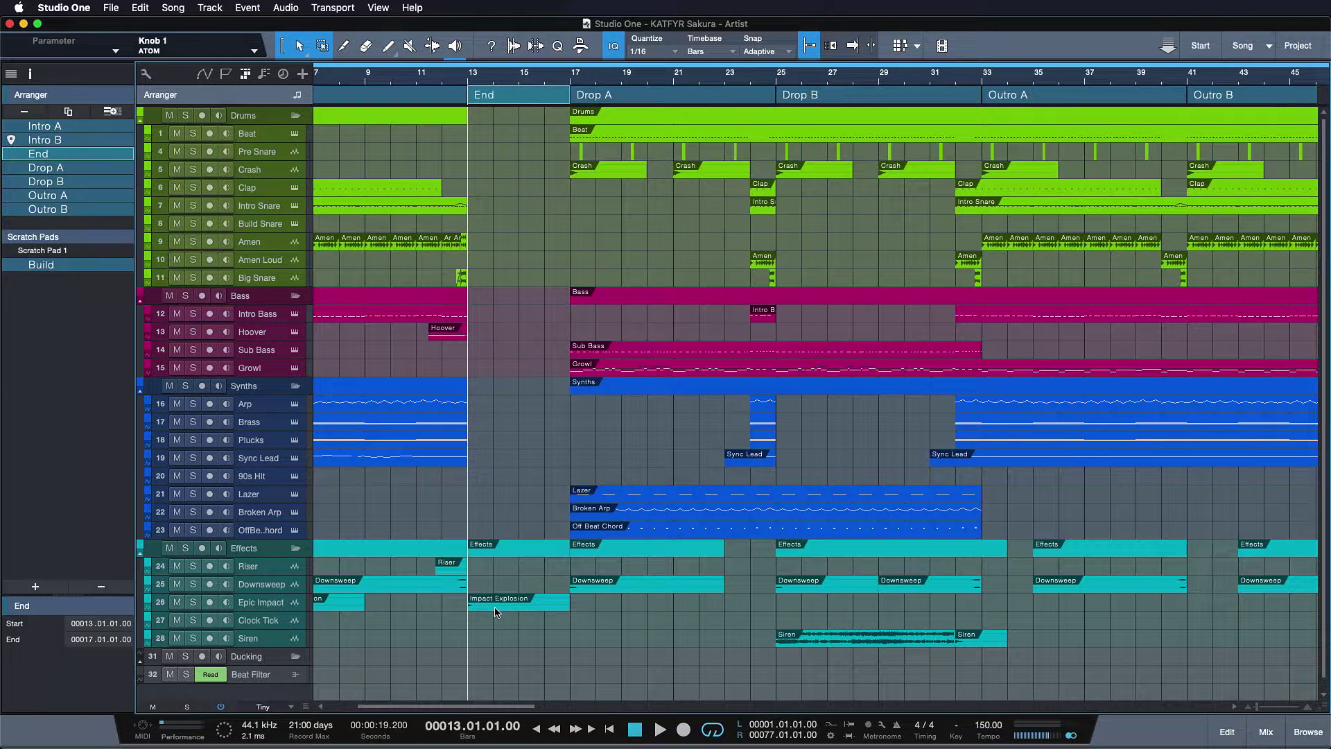
key("w")
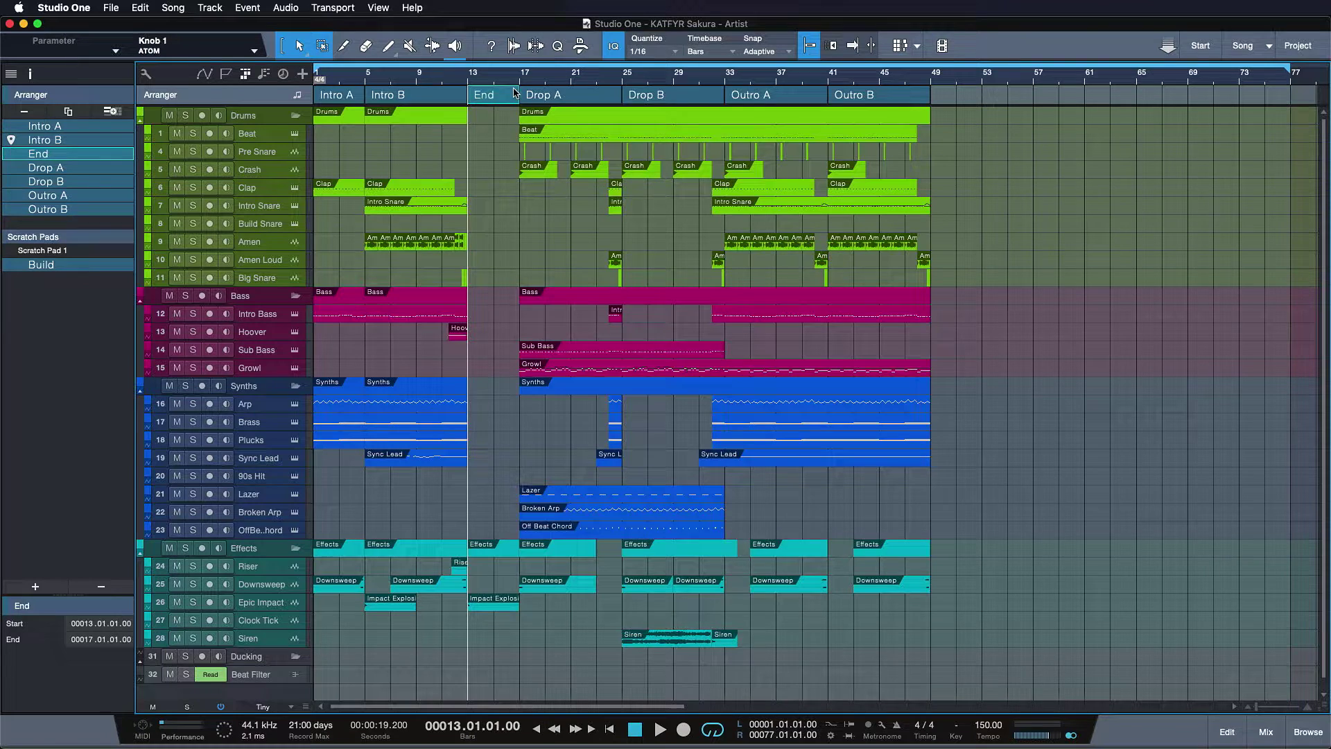
left_click(446, 76)
key("space")
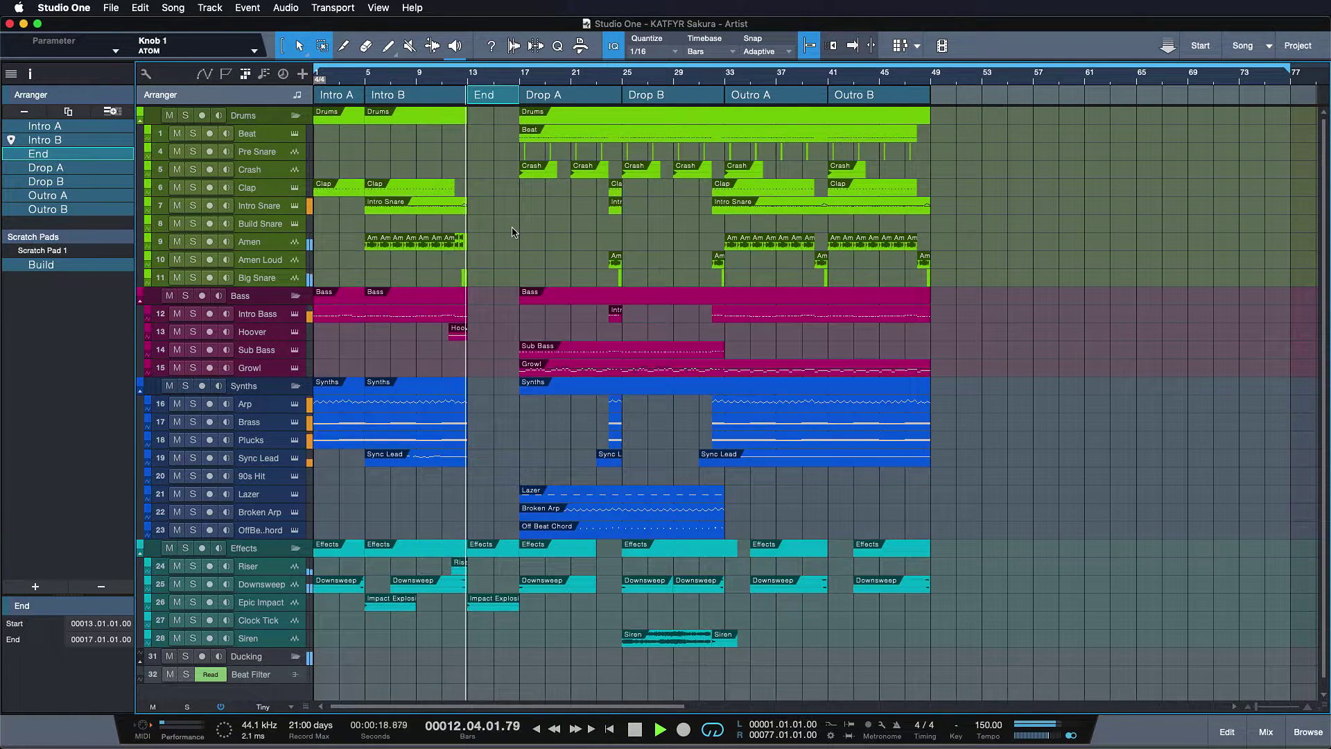
key("space")
key("super+z")
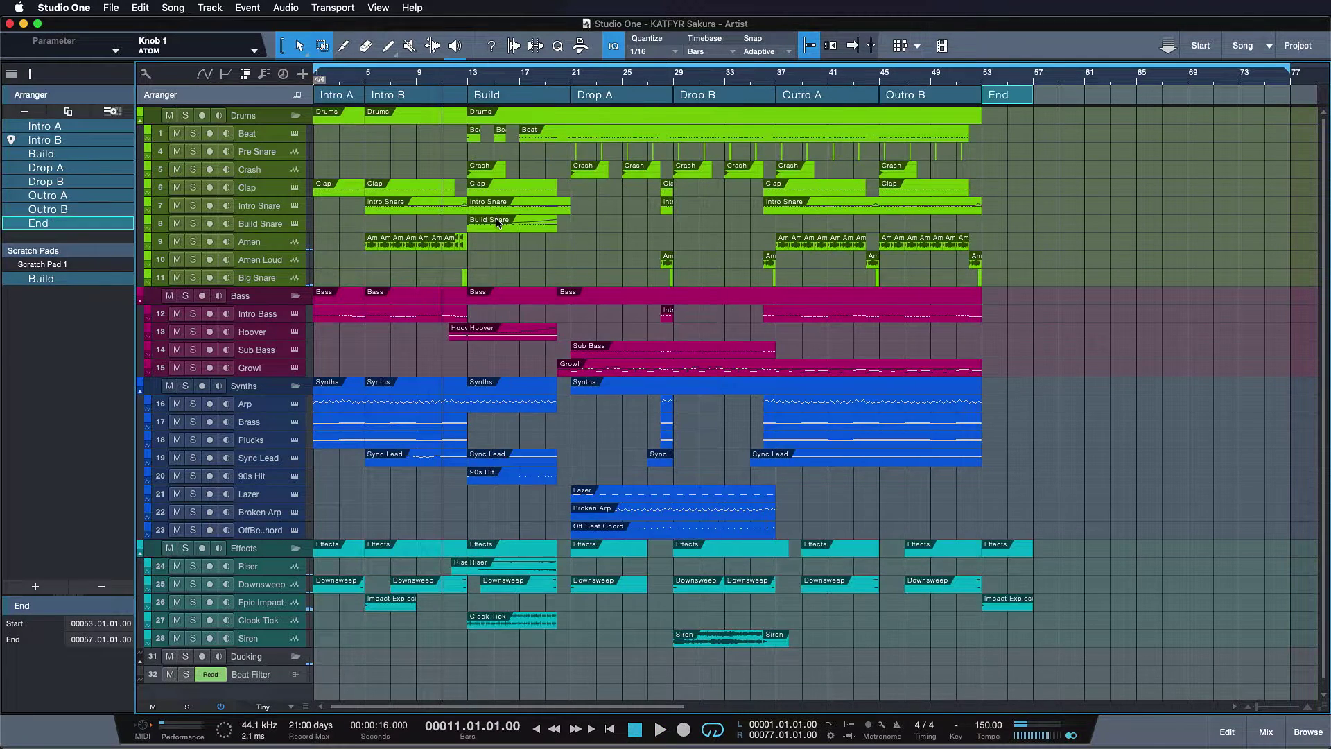
- Split the End section at bar 54 and let its one-bar first part replace Build
left_click(992, 82)
key("alt+x")
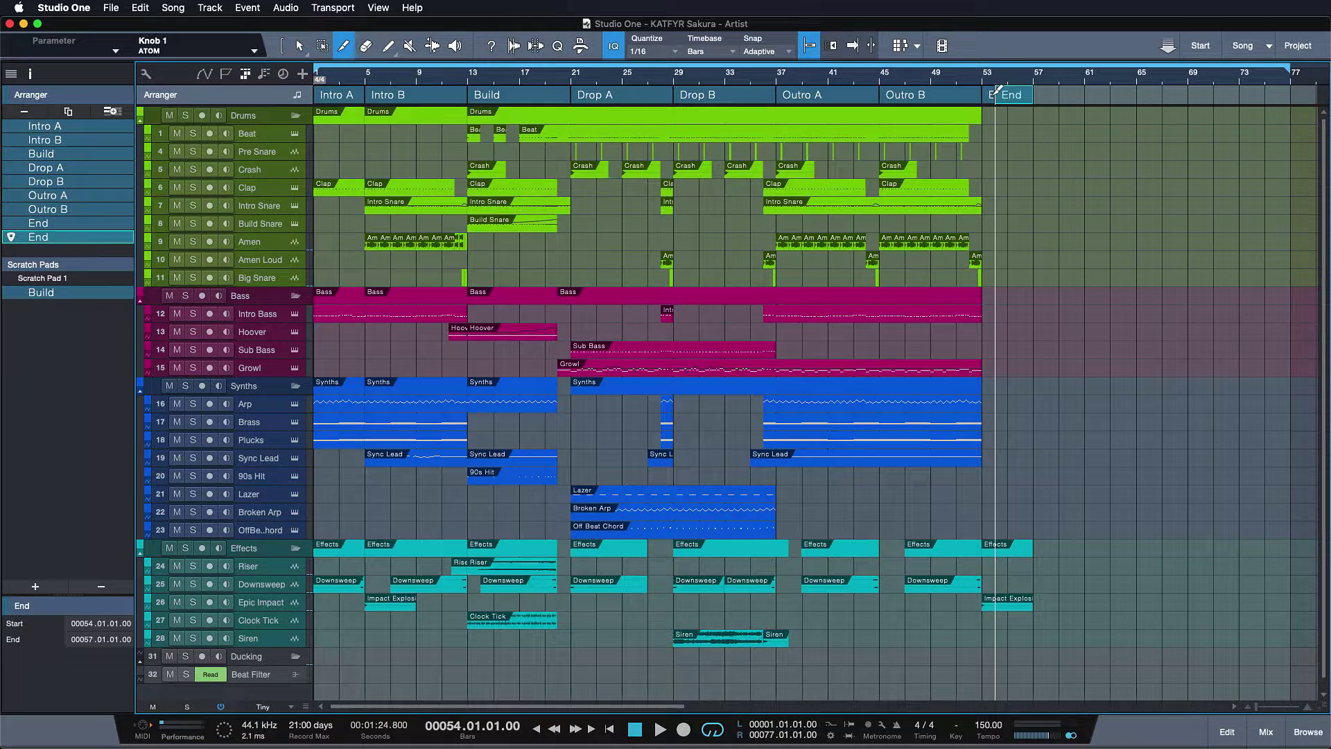
left_click(990, 98)
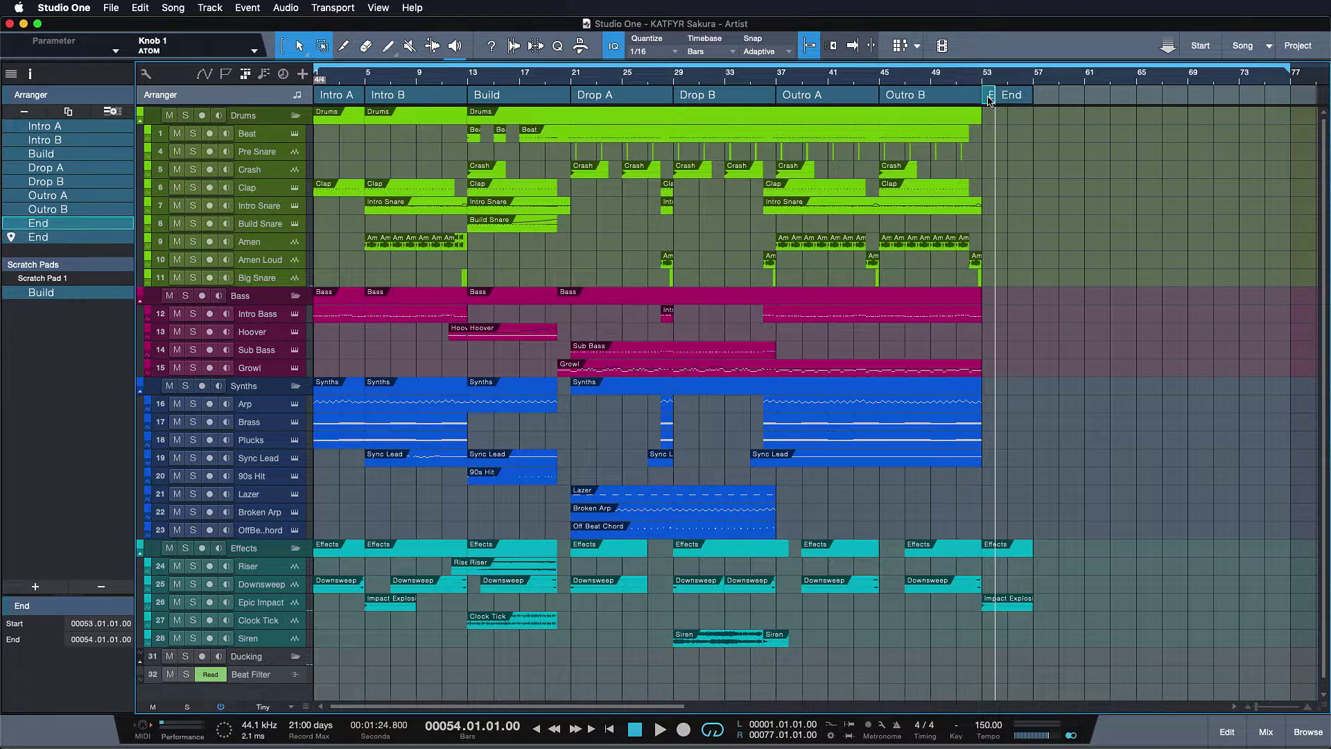
left_click_drag(549, 92, 541, 99)
- Play from bar 11 to hear the transition into the one-bar End section
left_click(445, 82)
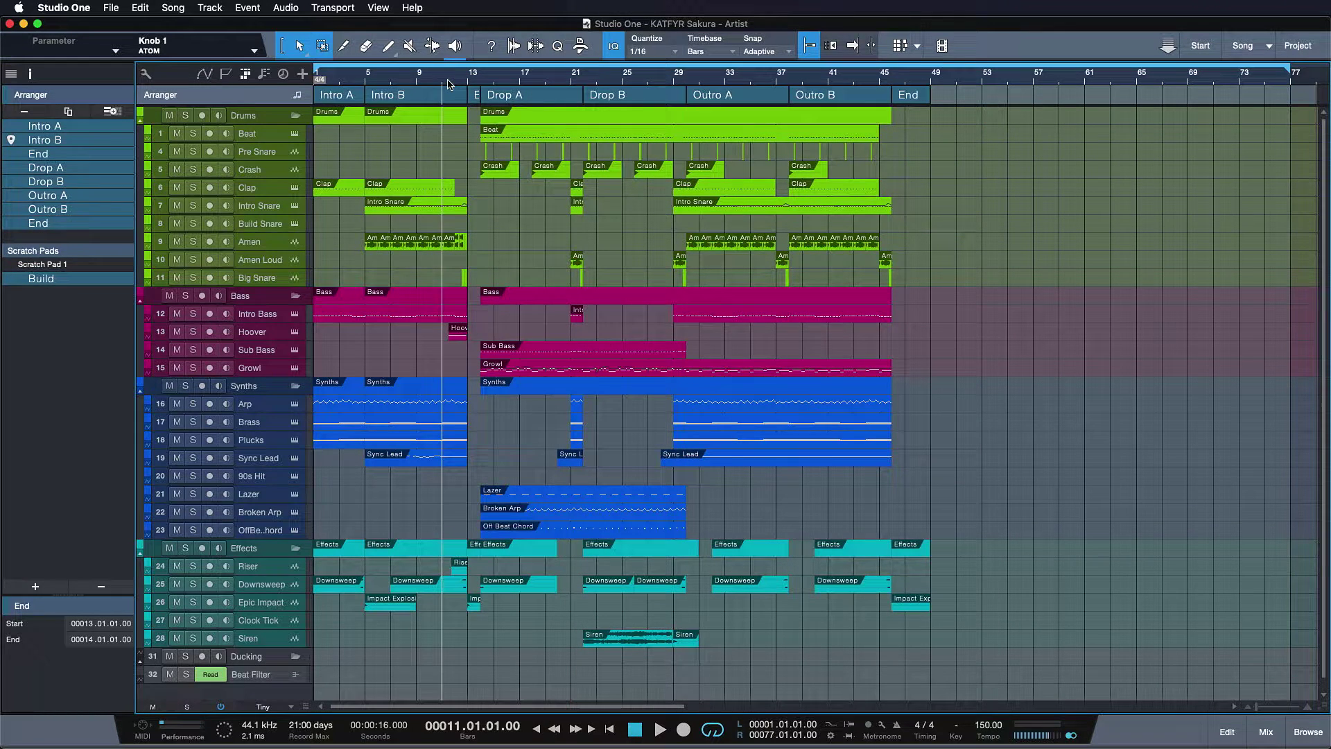
key("space")
key("e")
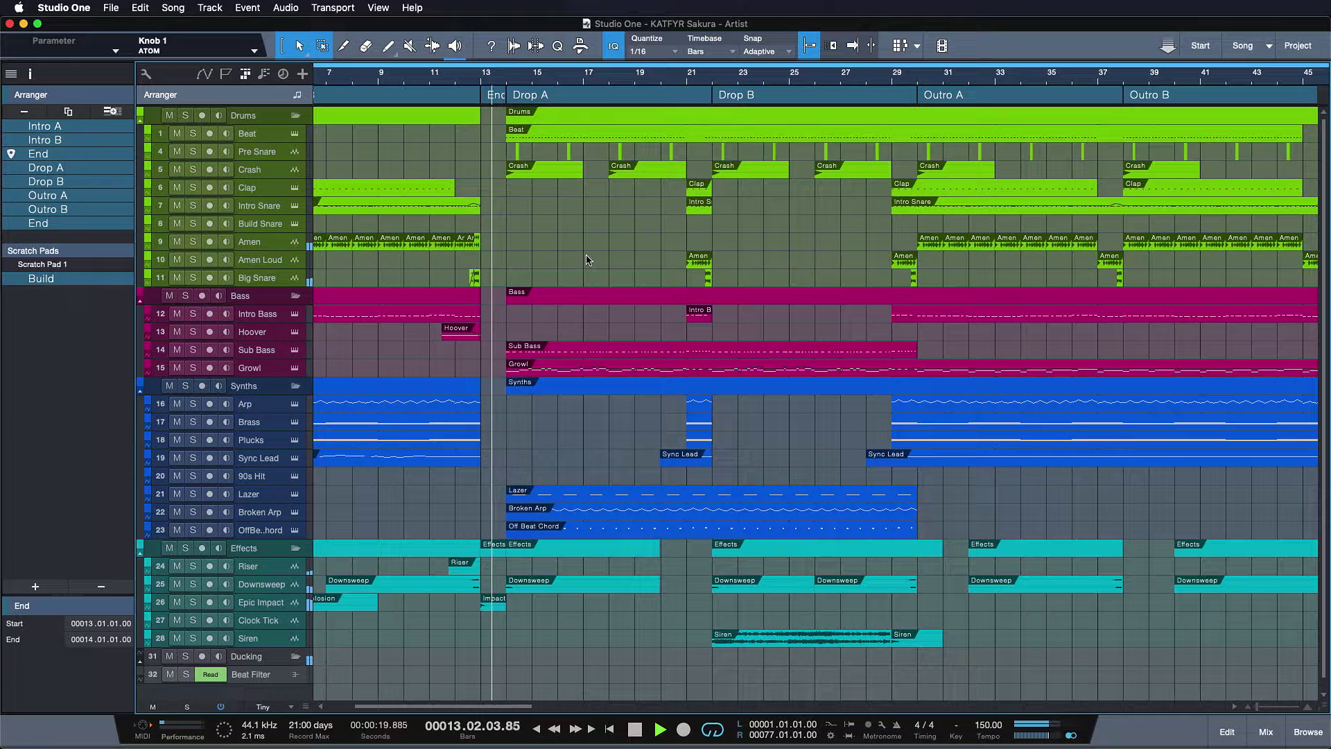
key("space")
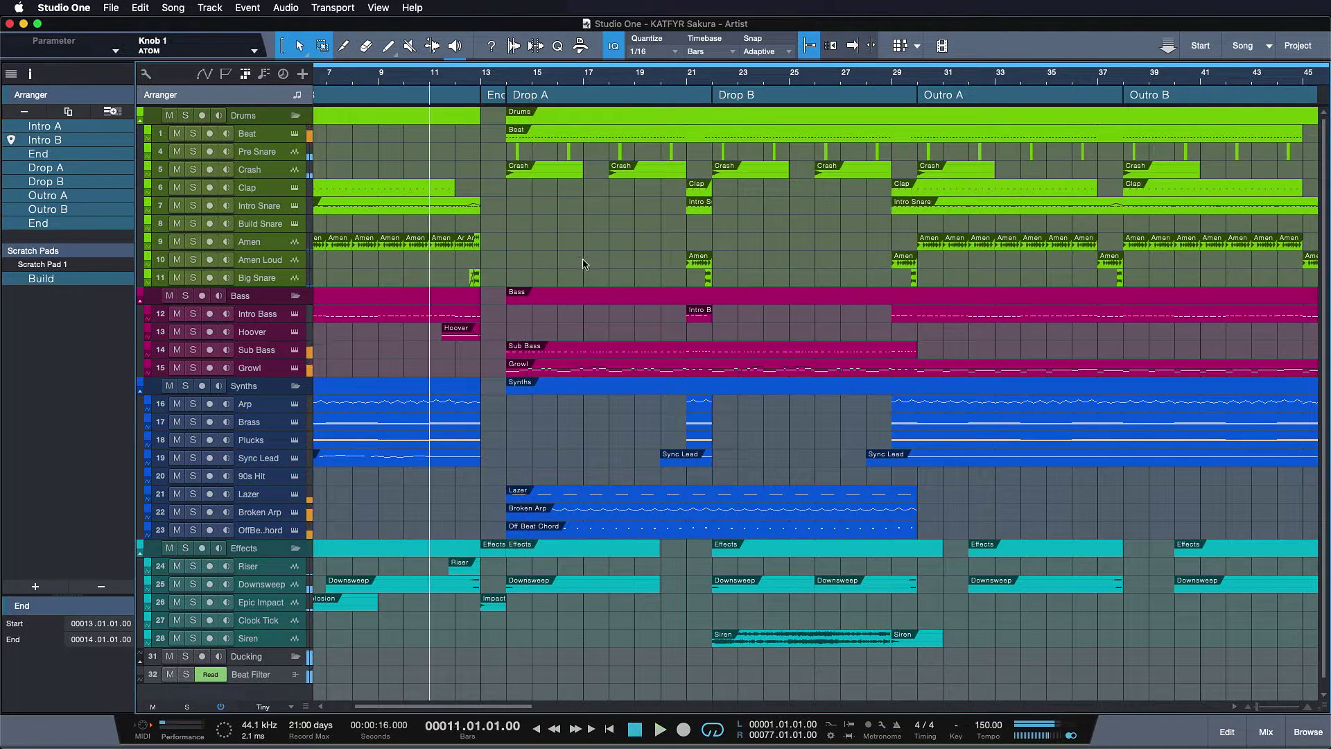
- Reverse the Impact Explosion audio and loop-play the one-bar End section at bars 13–14
right_click(497, 607)
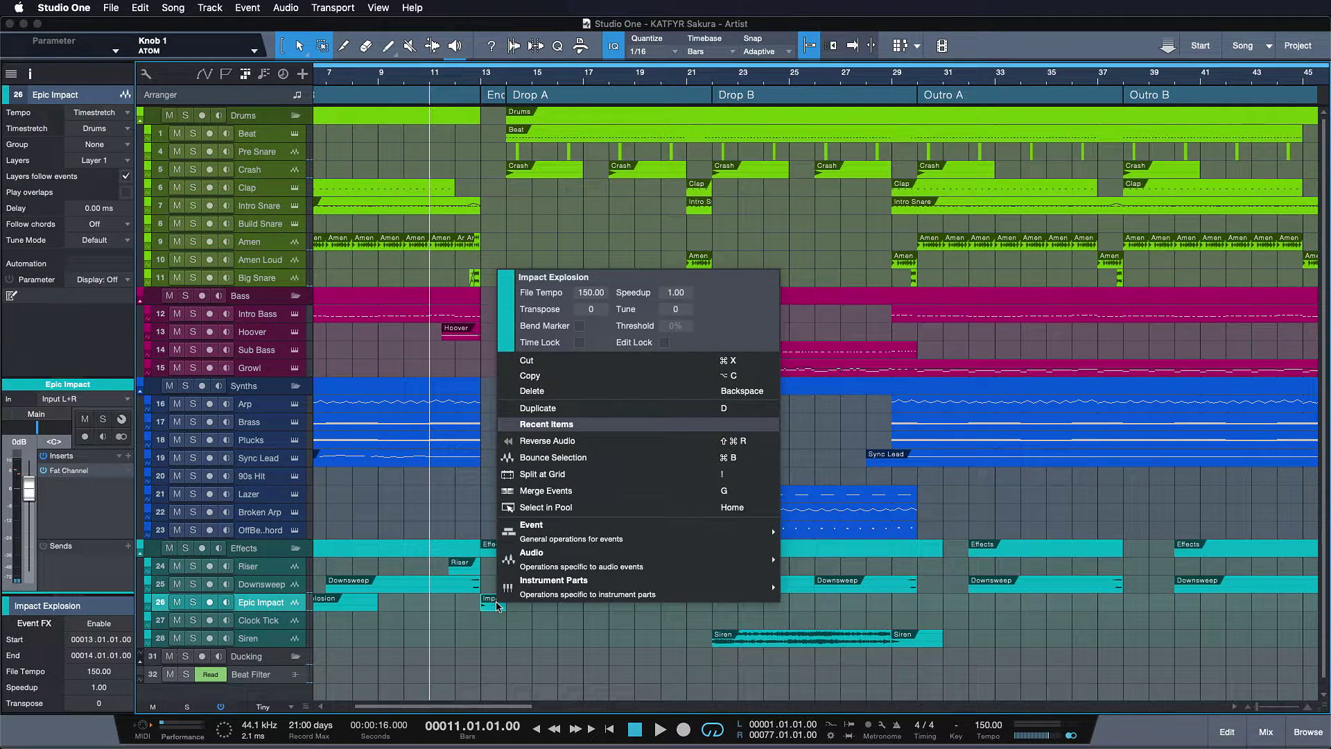
left_click(579, 442)
key("p")
key("space")
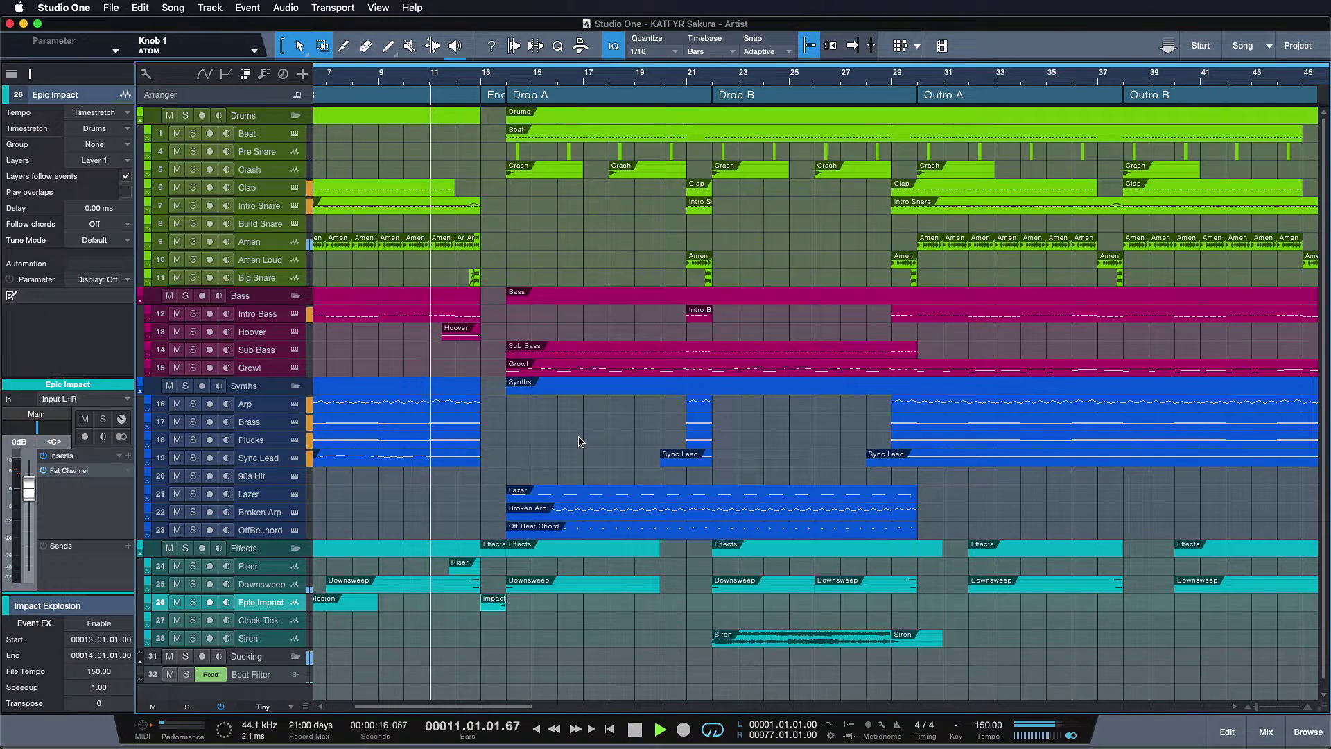
key("e")
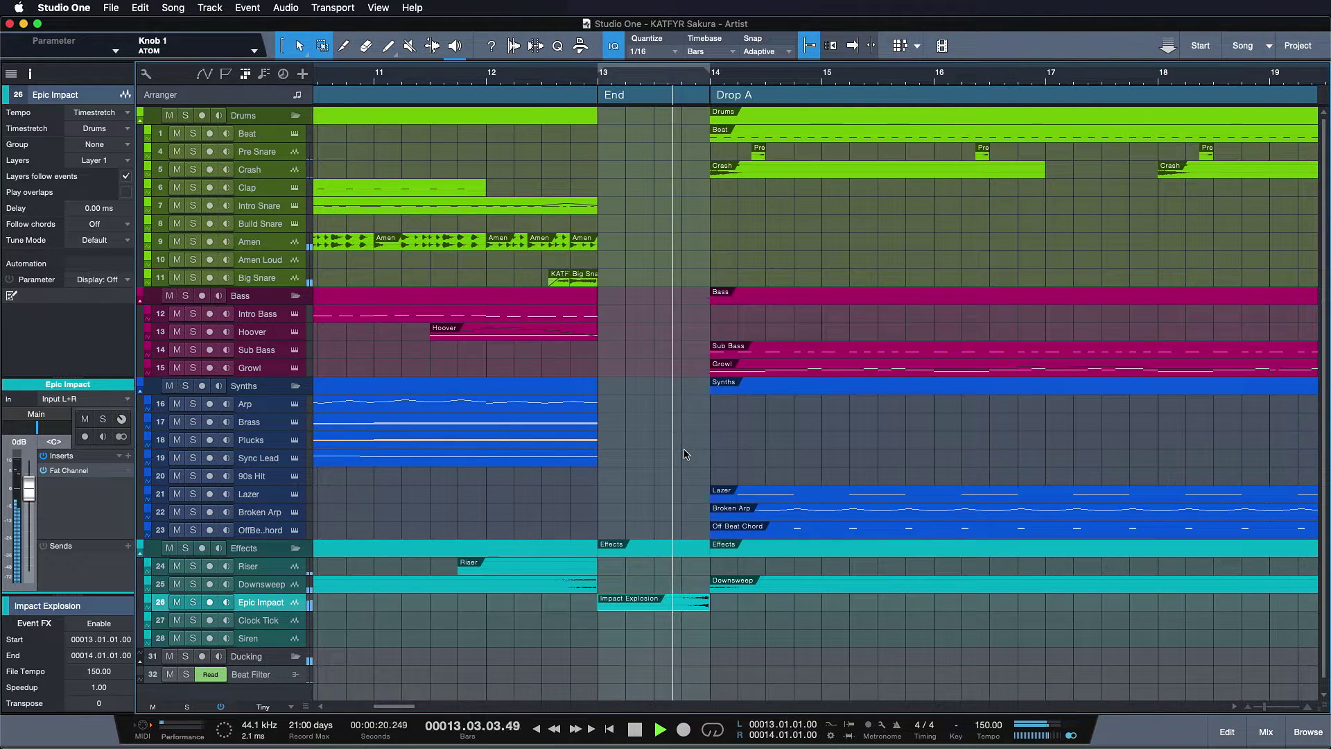
scroll(685, 455, "down", 4)
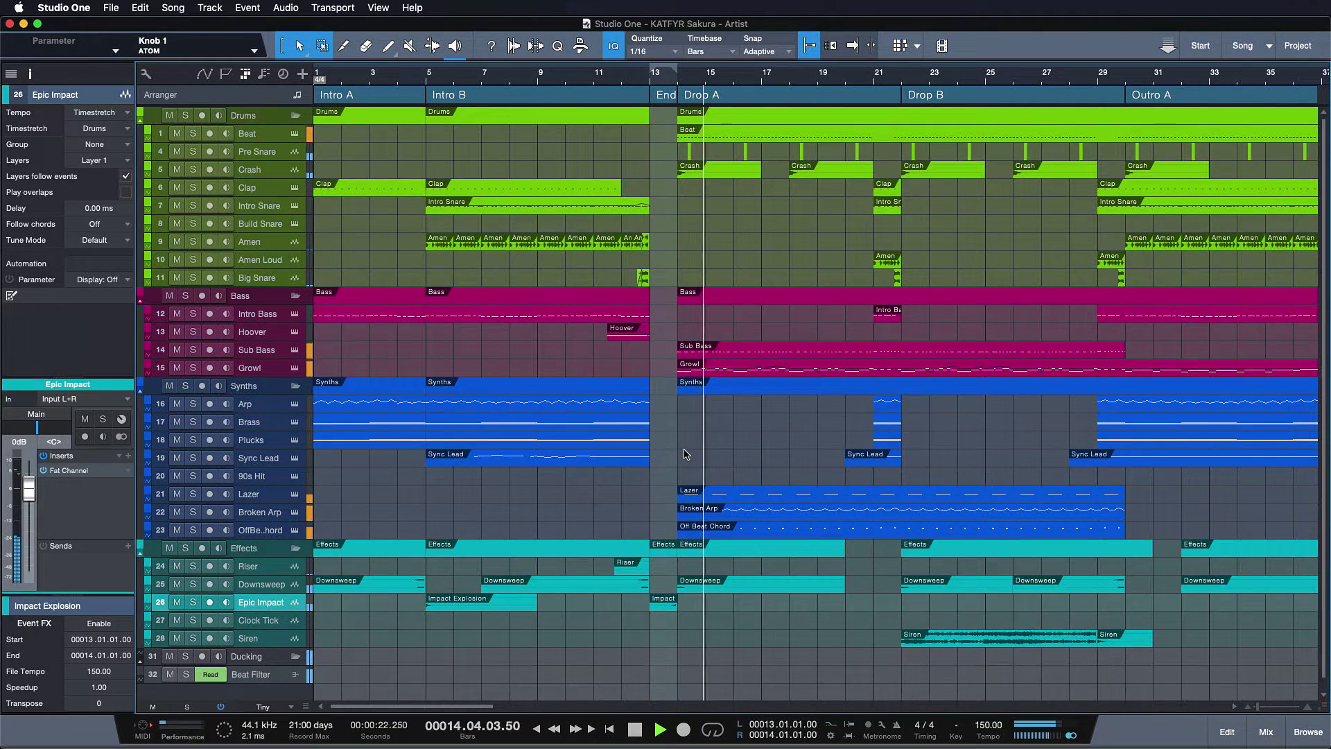
key("space")
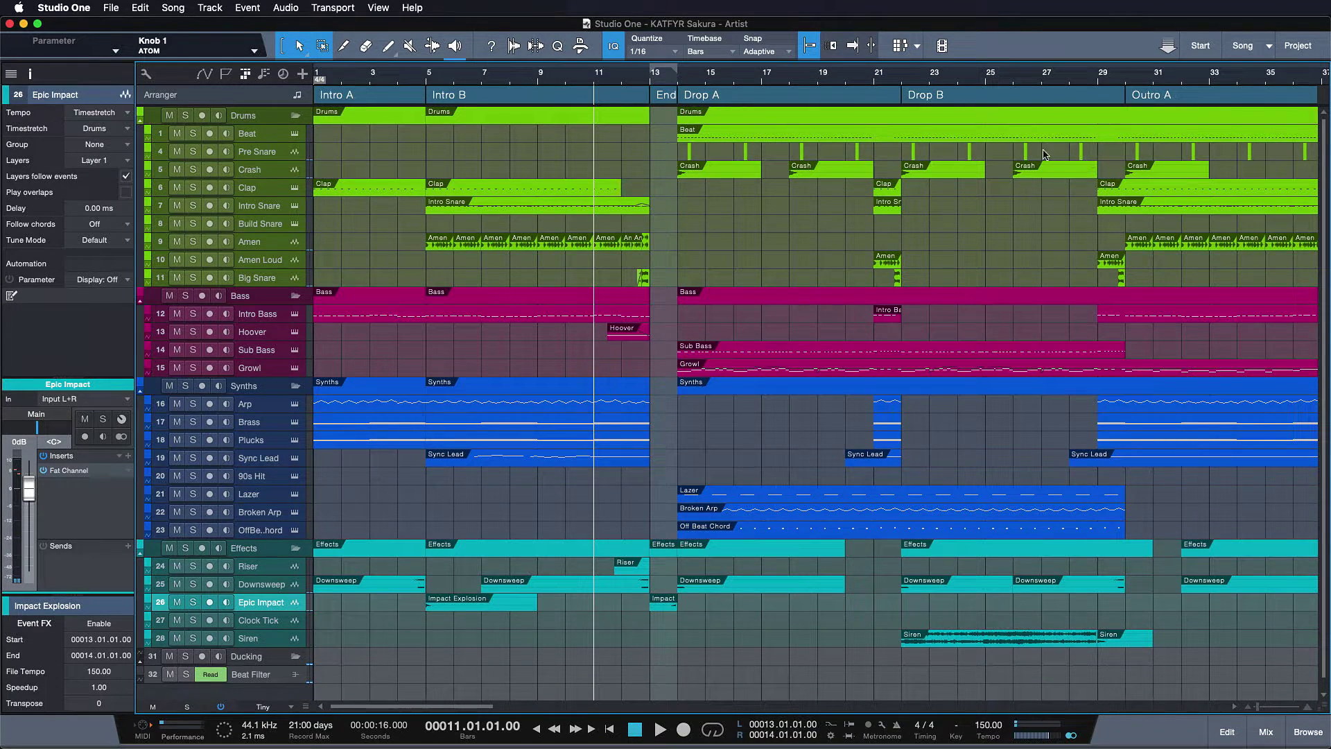
- Play Scratch Pad 1's Build from bar 5 and copy its Growl event to bar 13 of the Growl track
left_click(906, 50)
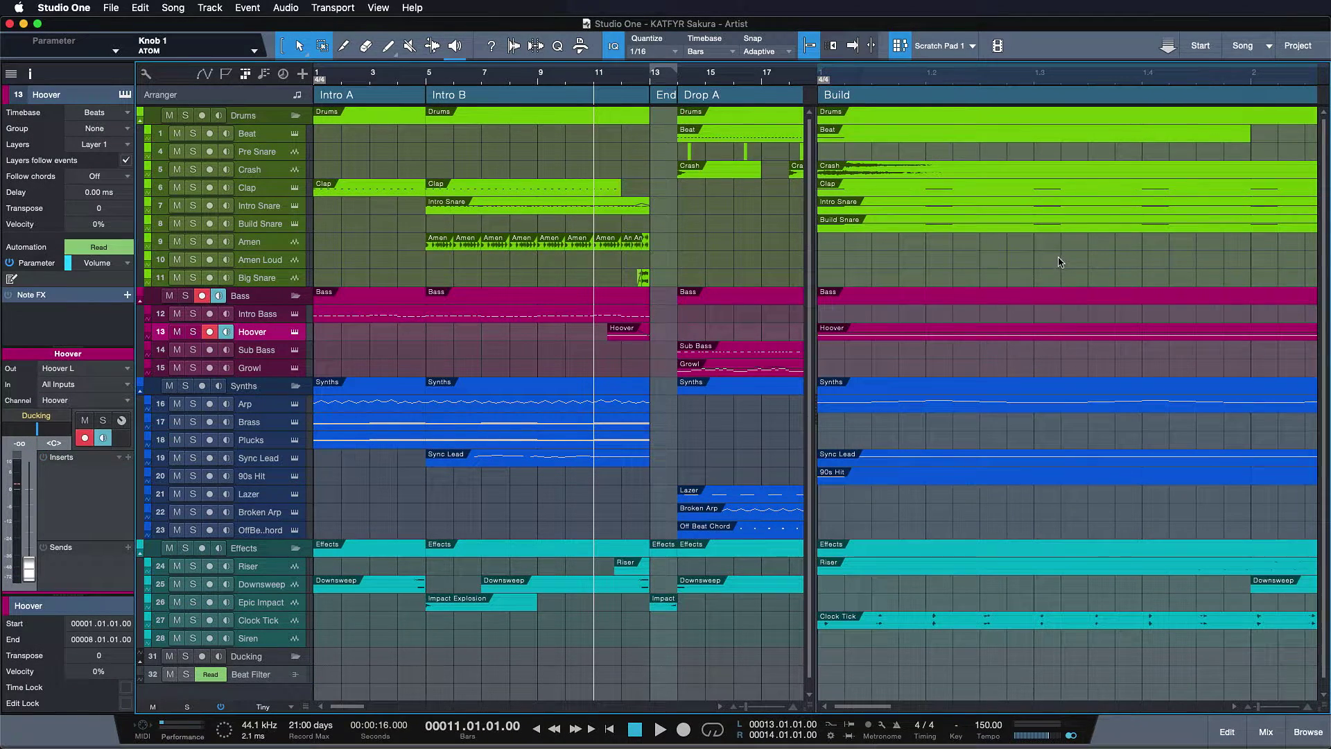
left_click(1071, 79)
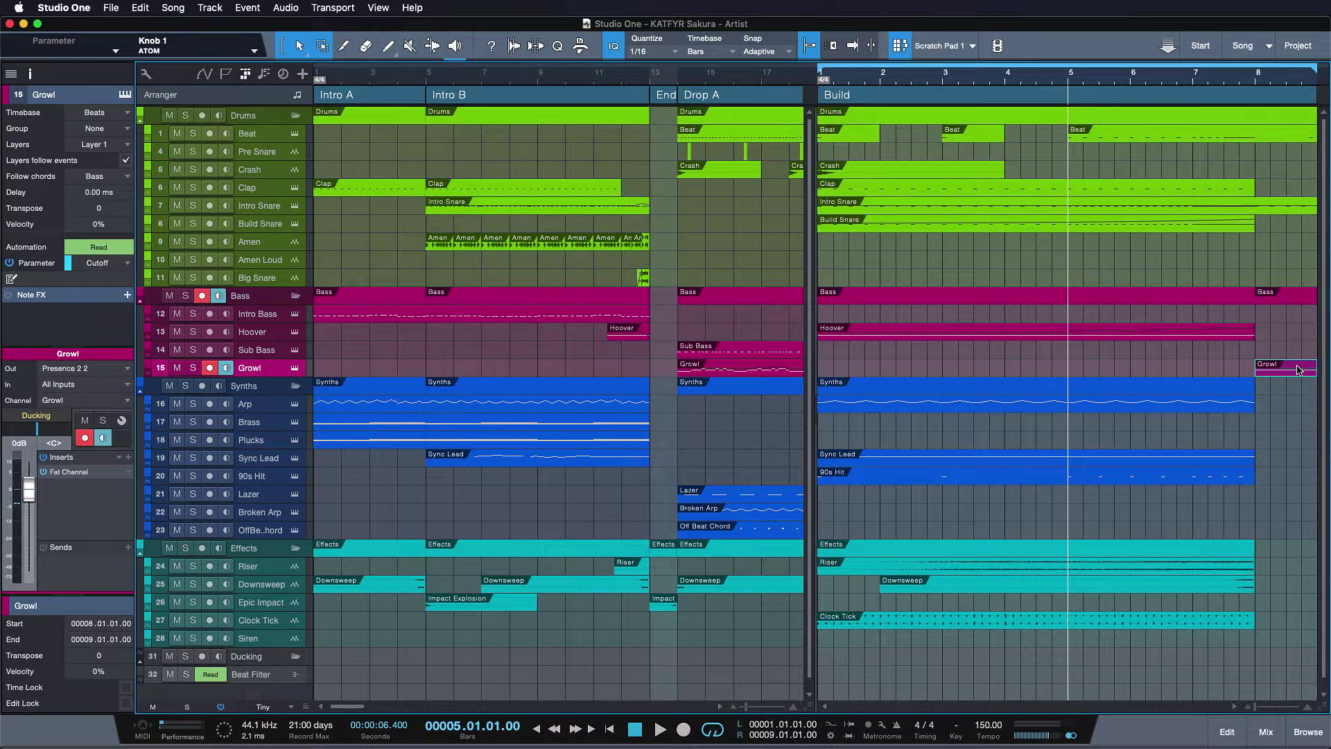
key("space")
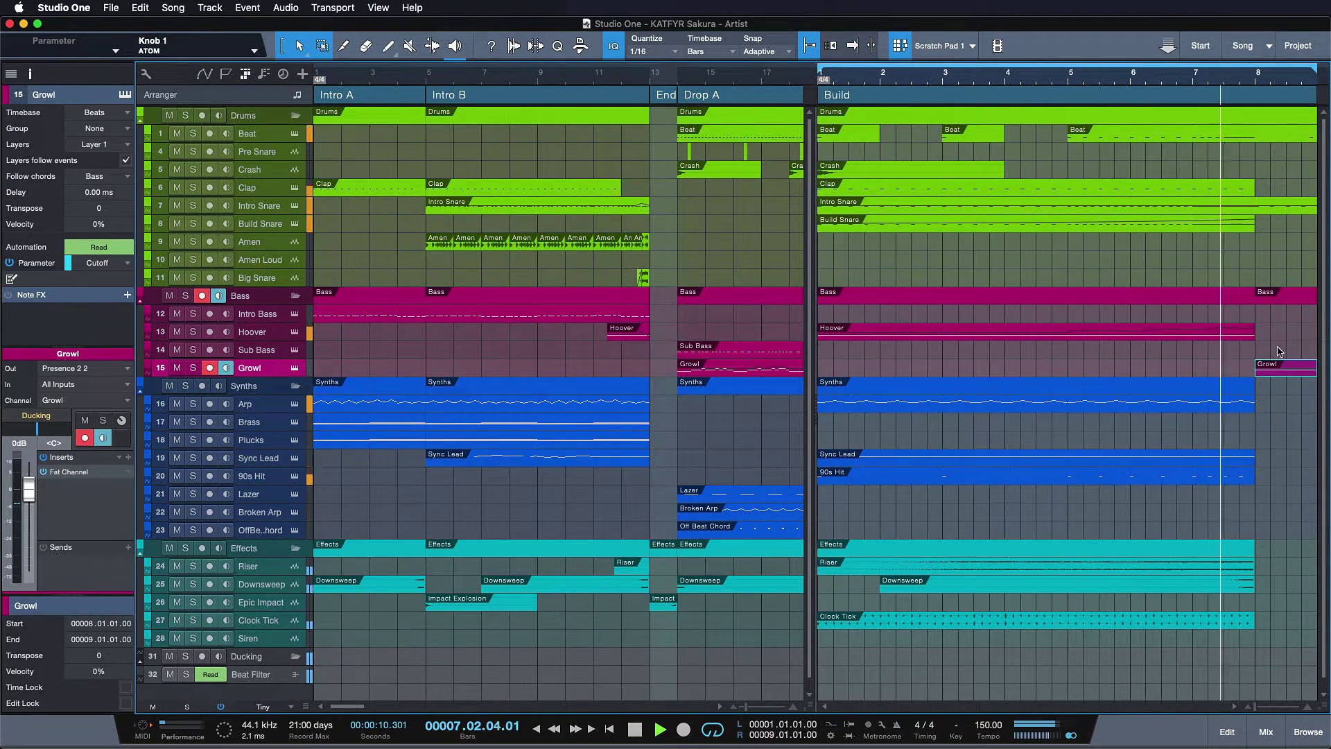
key("space")
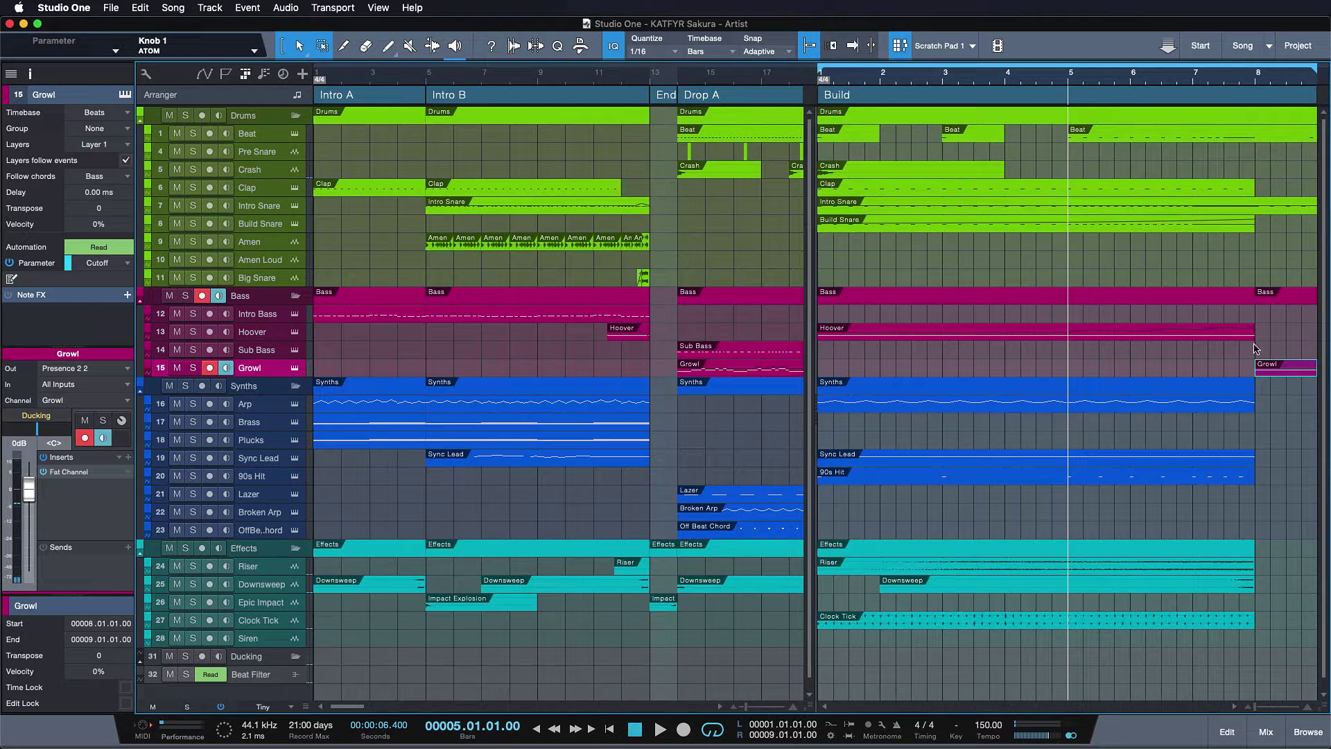
left_click_drag(1263, 365, 662, 374)
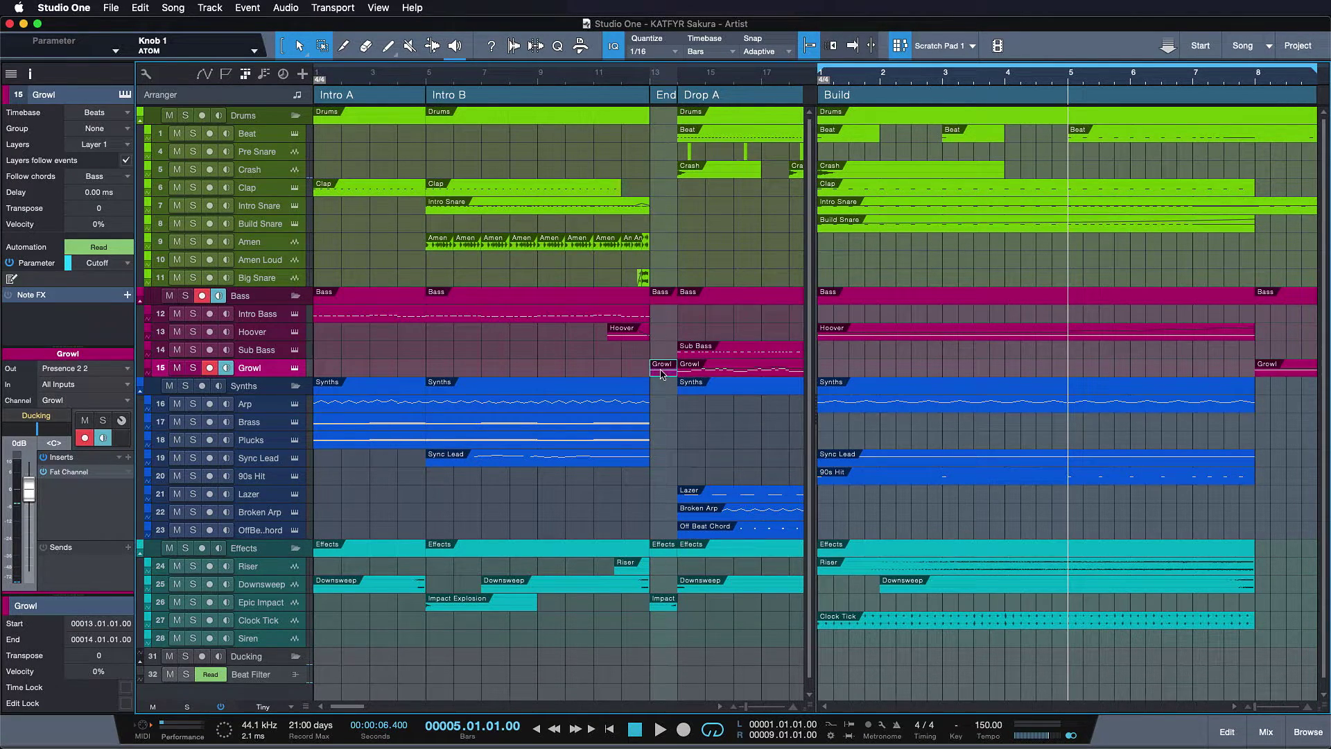
- Close the scratch pad and play the song from bar 10.3 through the End section
left_click(900, 46)
left_click(578, 82)
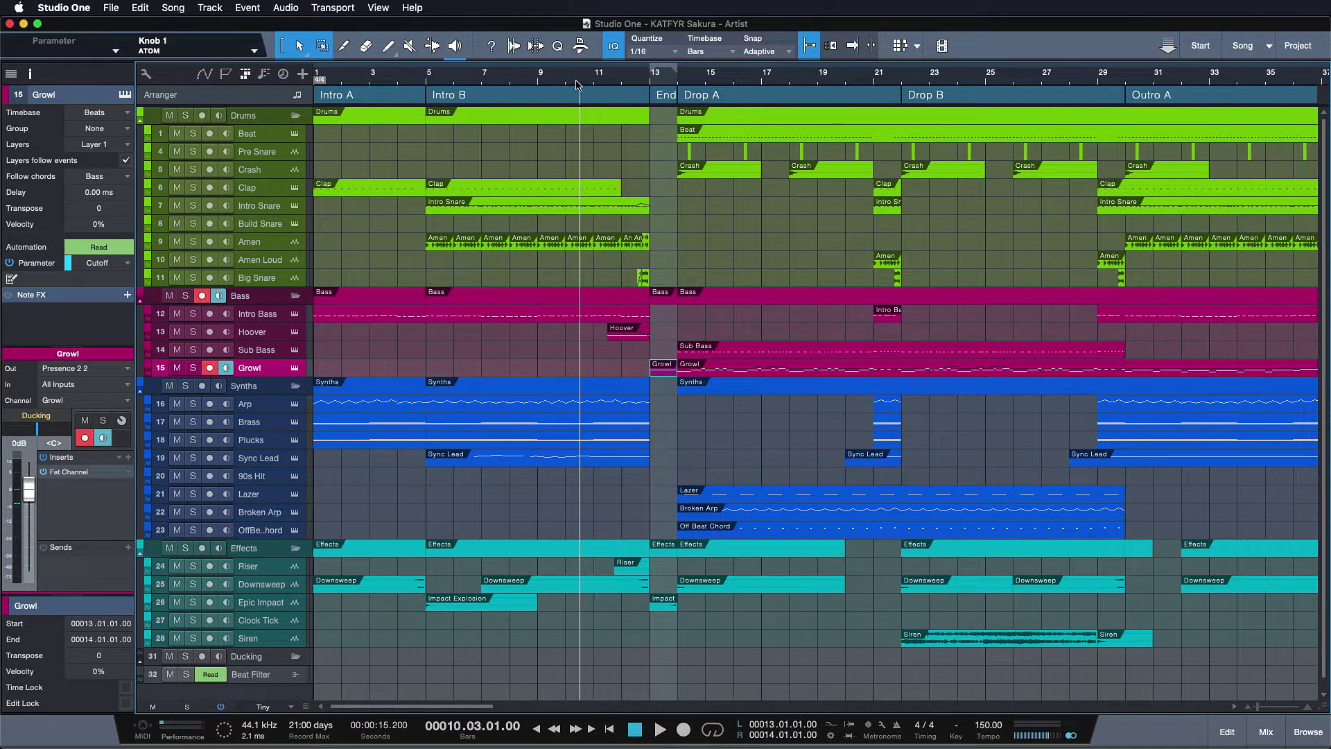
key("space")
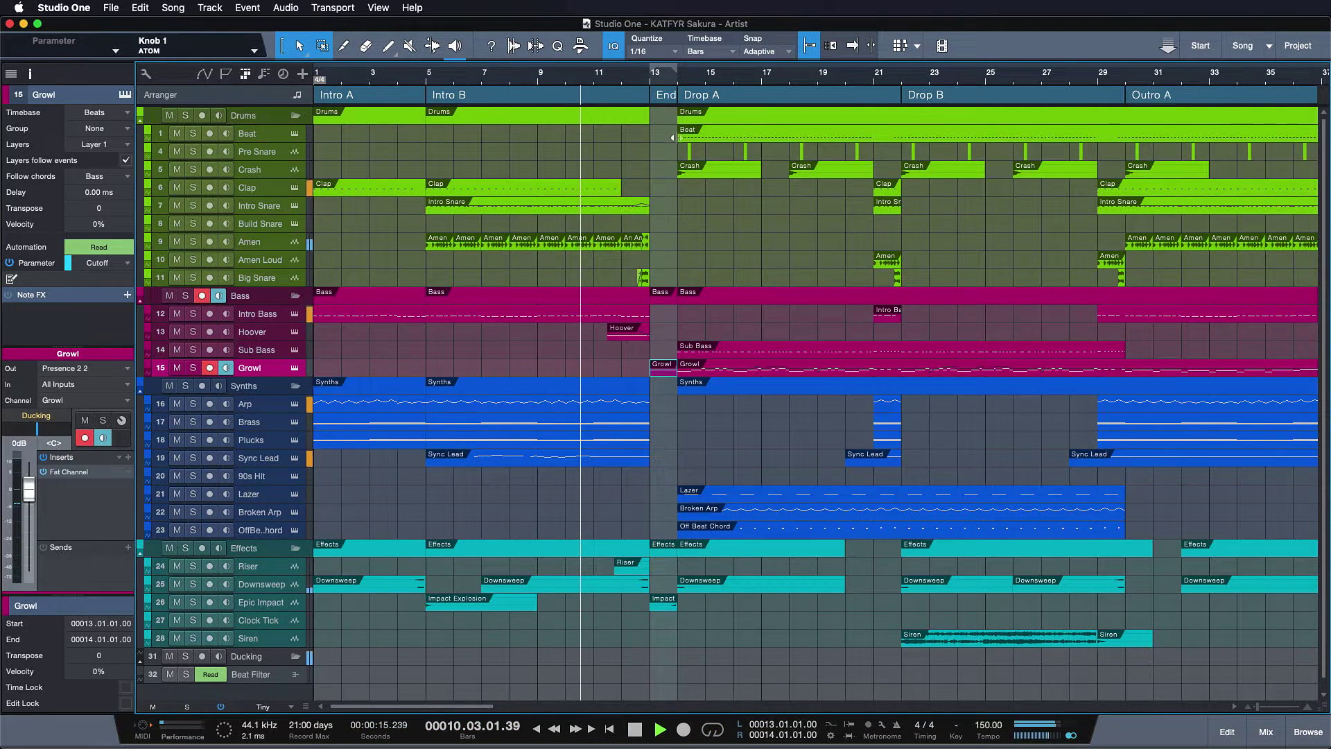
key("w")
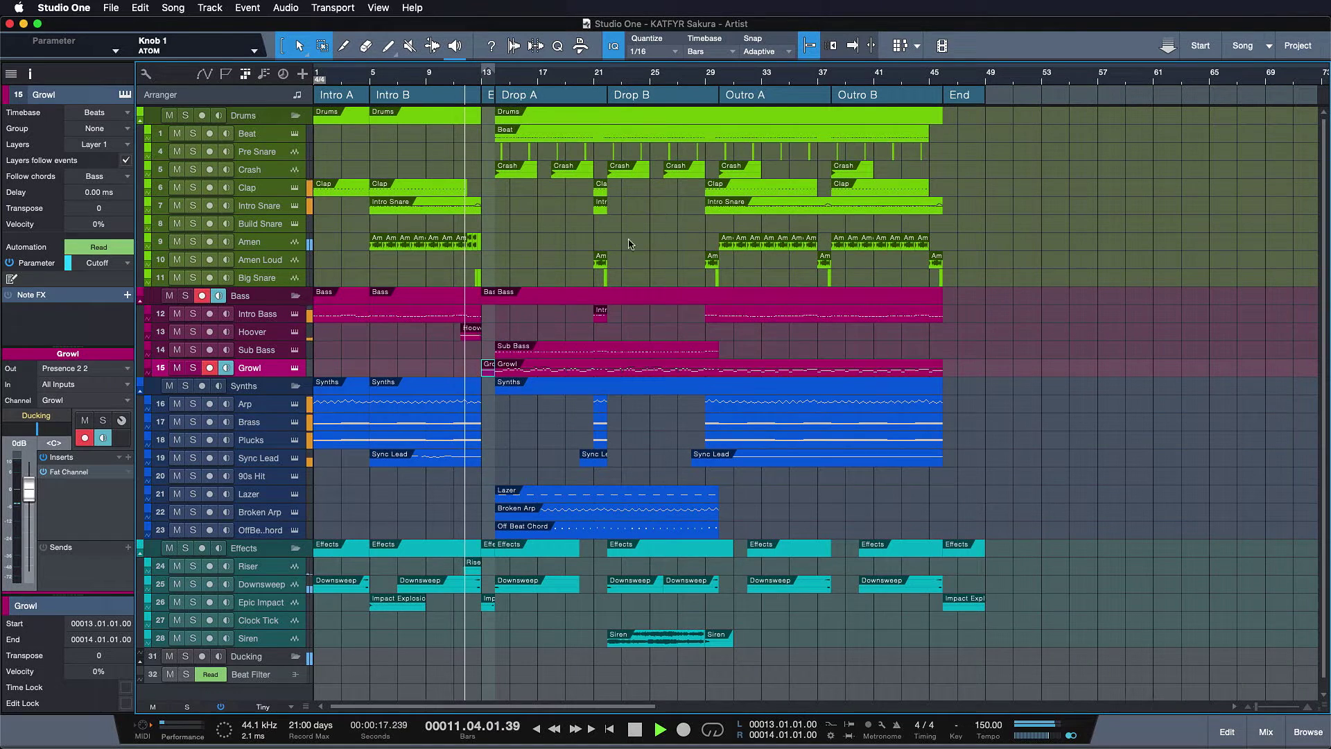
key("e")
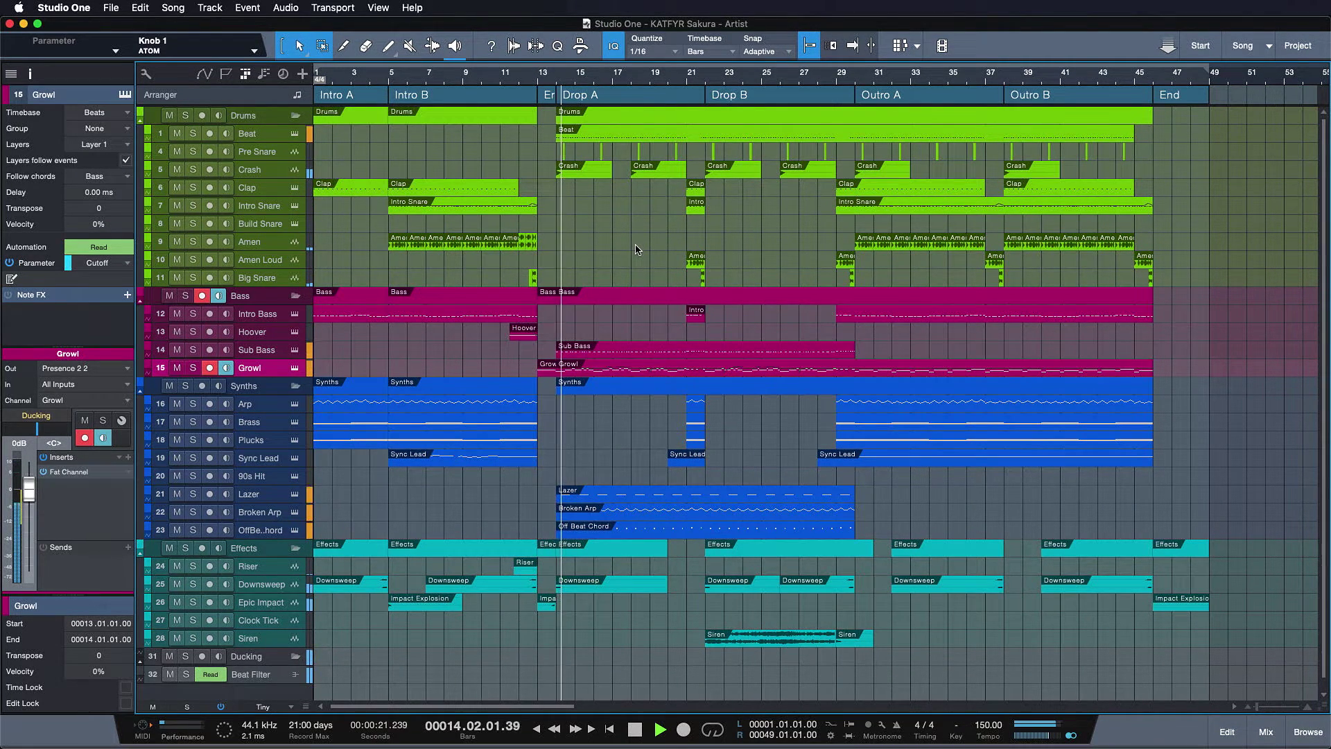
key("space")
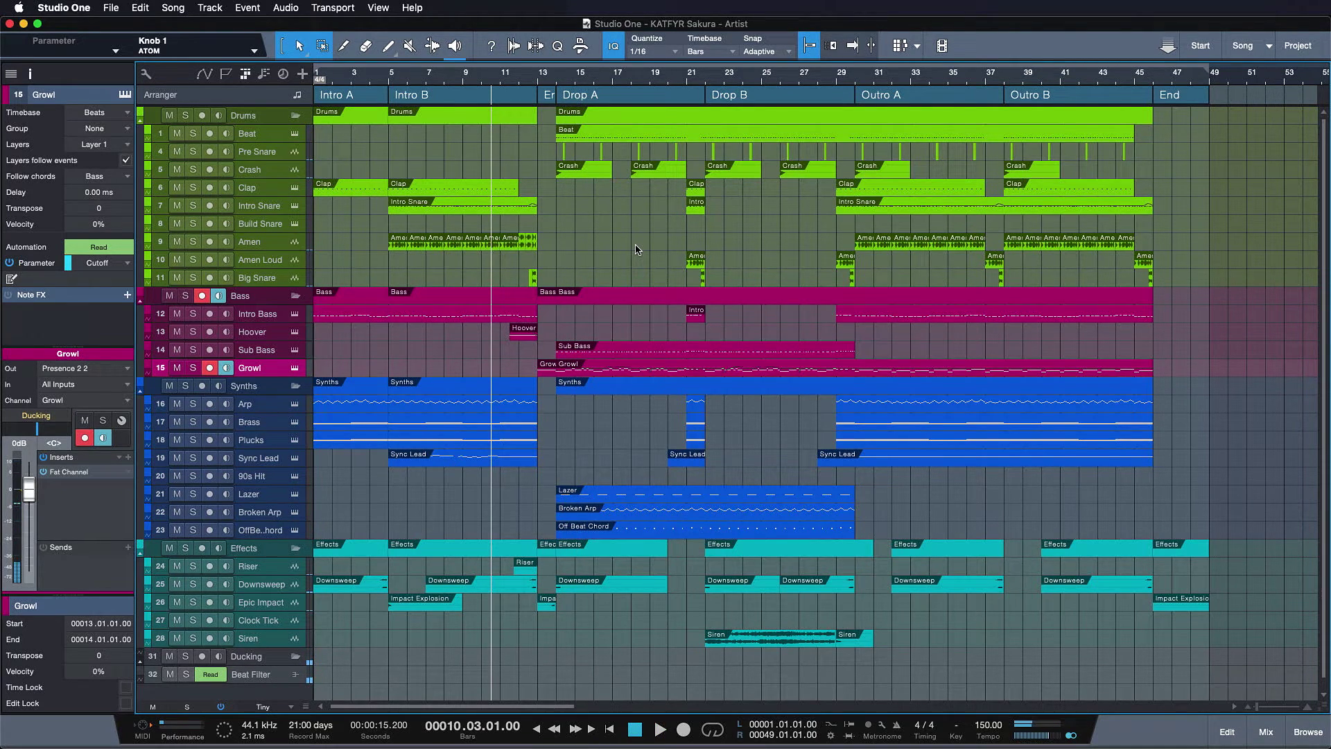